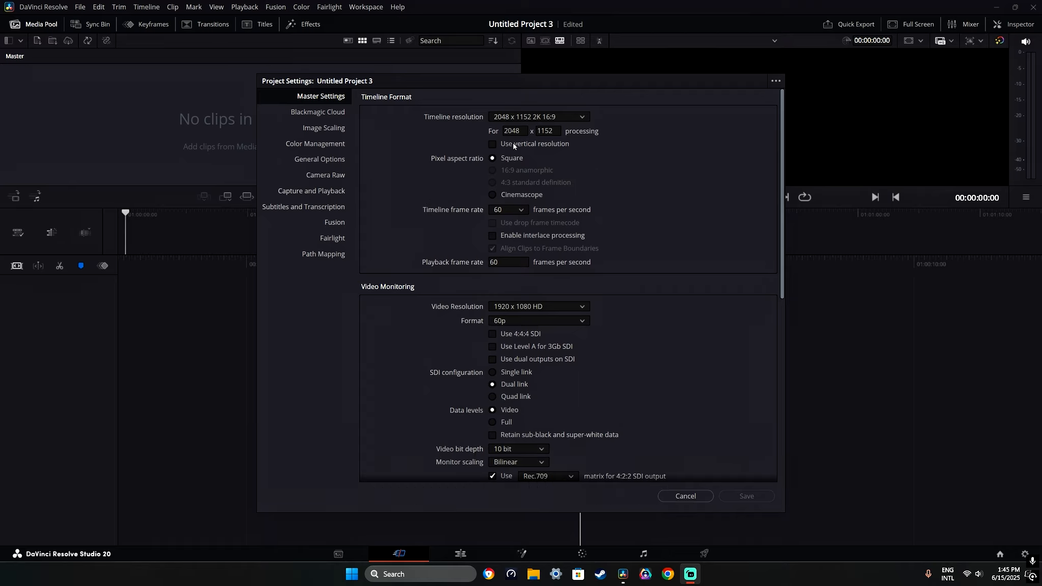
# Review the timeline resolution options and the video monitoring section of the master project settings
pyautogui.click(541, 121)
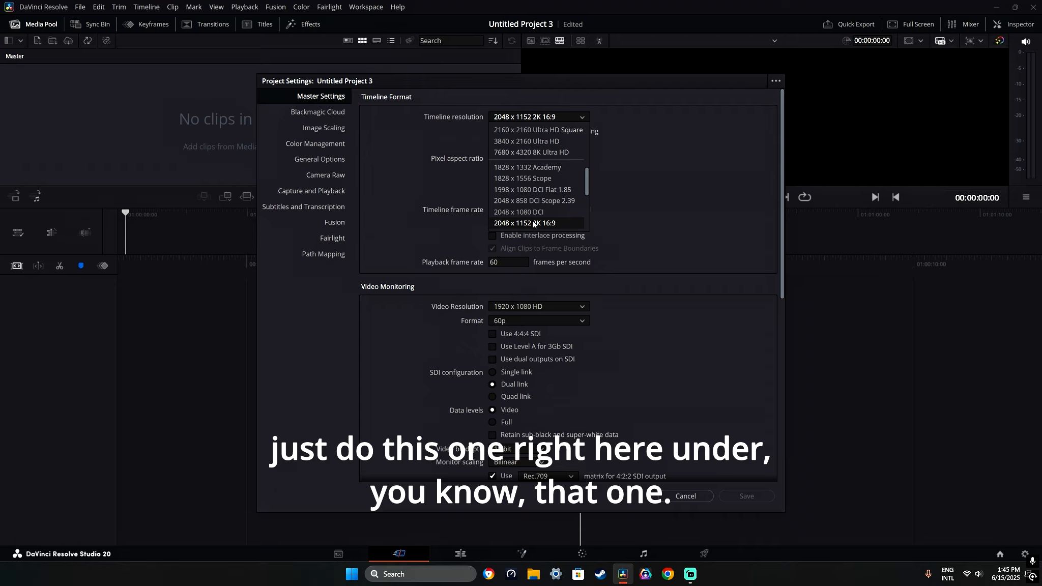
pyautogui.click(454, 198)
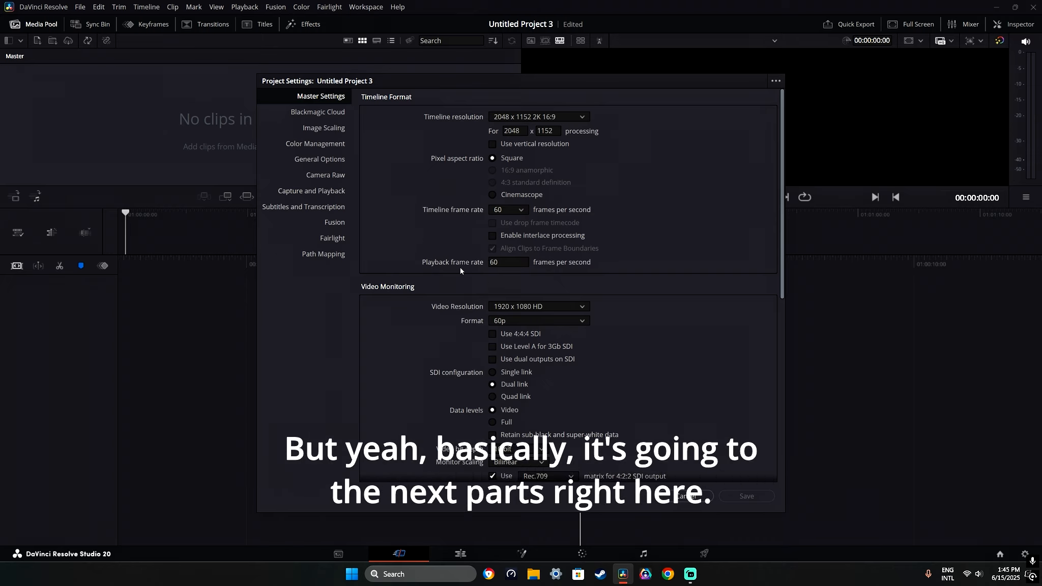
pyautogui.scroll(-4, 461, 273)
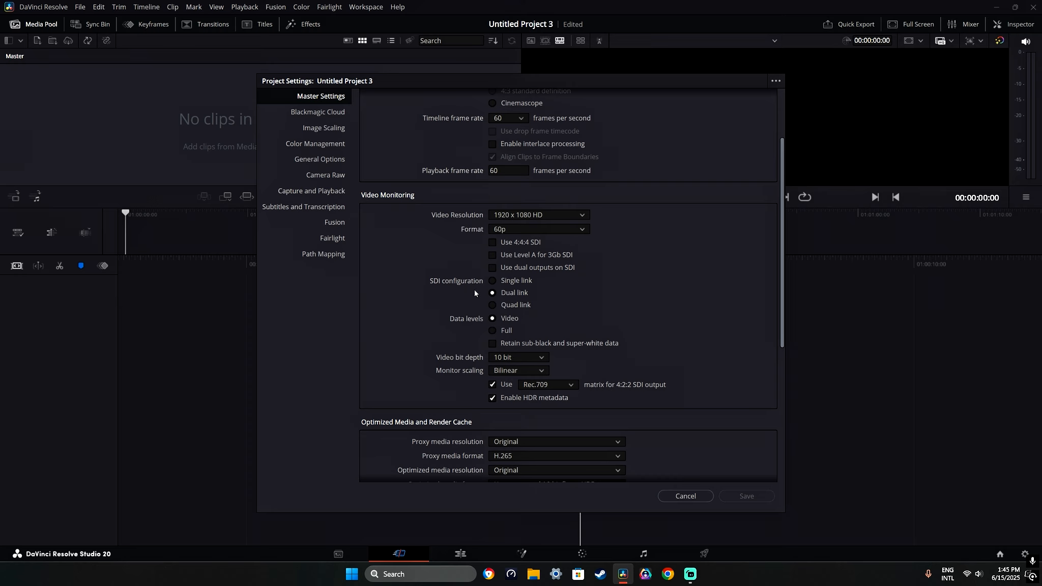
pyautogui.scroll(-3, 474, 293)
pyautogui.scroll(-6, 461, 294)
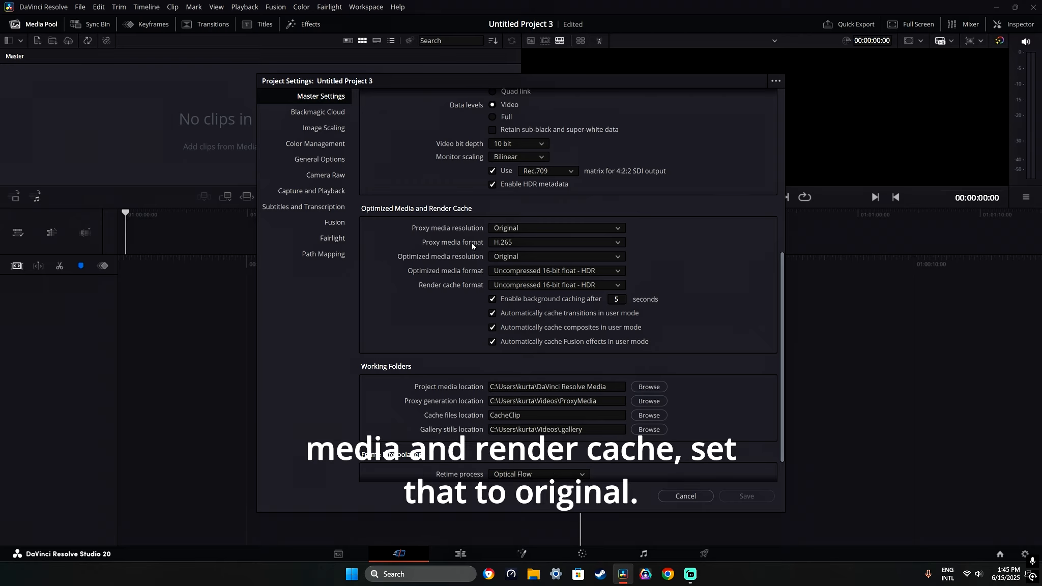
# Check the proxy and optimized media resolution and format choices in the optimized media and render cache settings
pyautogui.click(507, 229)
pyautogui.click(507, 230)
pyautogui.click(524, 243)
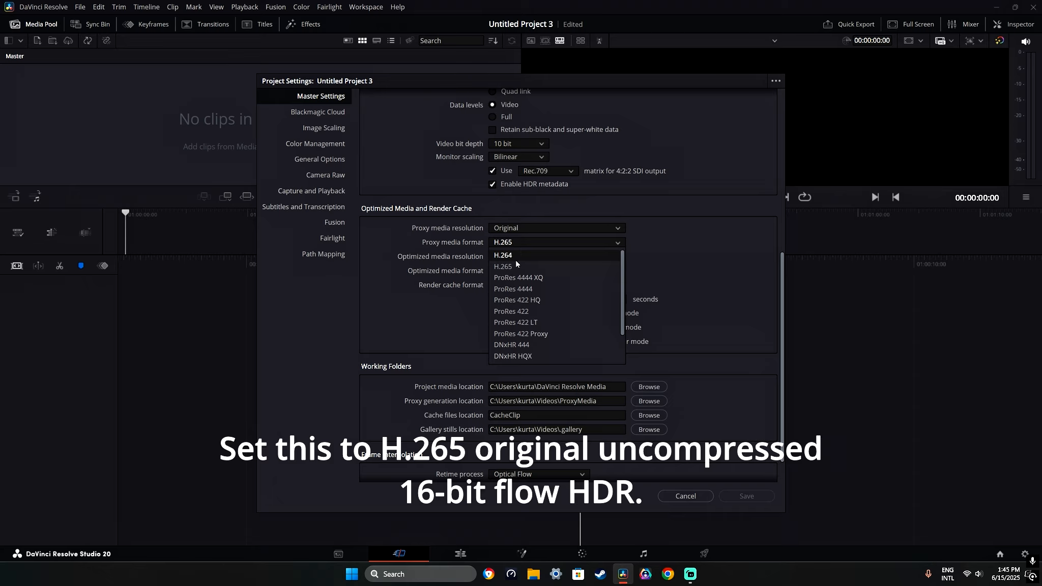
pyautogui.click(518, 242)
pyautogui.click(515, 256)
pyautogui.click(511, 268)
pyautogui.click(512, 271)
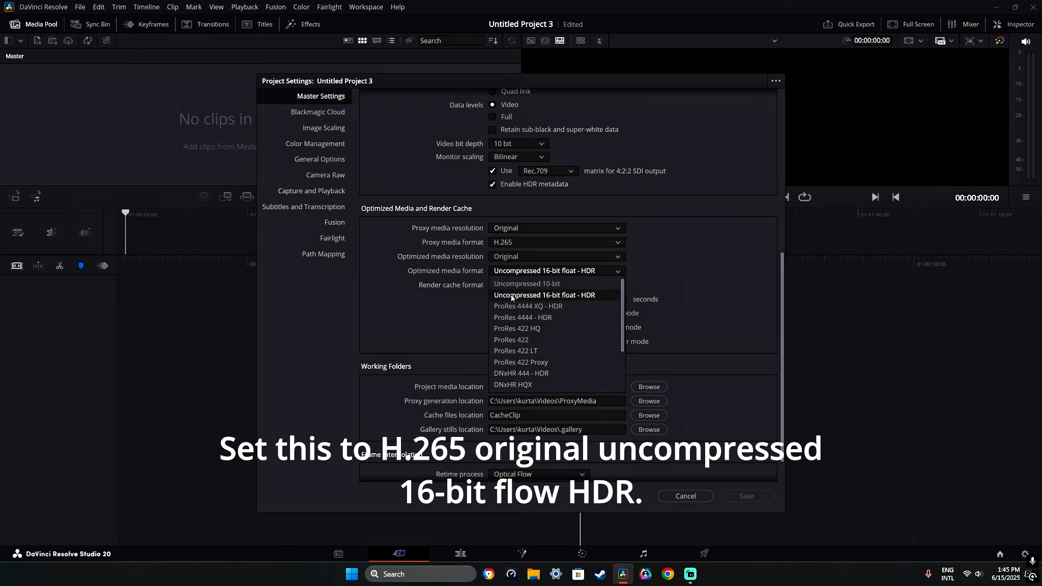
pyautogui.click(471, 279)
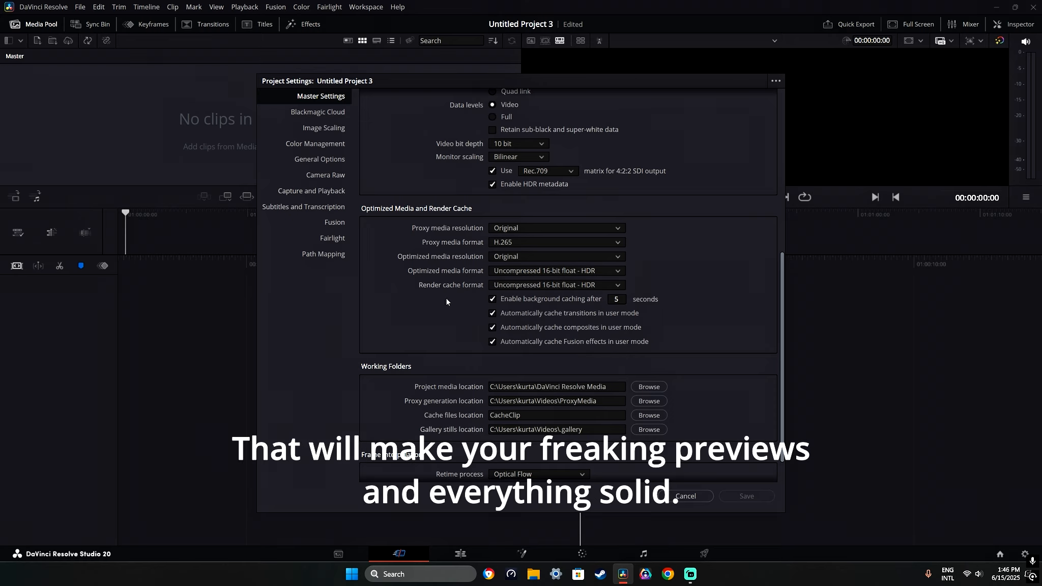
# Check the motion estimation modes and set the motion range to Larger in the frame interpolation settings
pyautogui.scroll(-1, 446, 297)
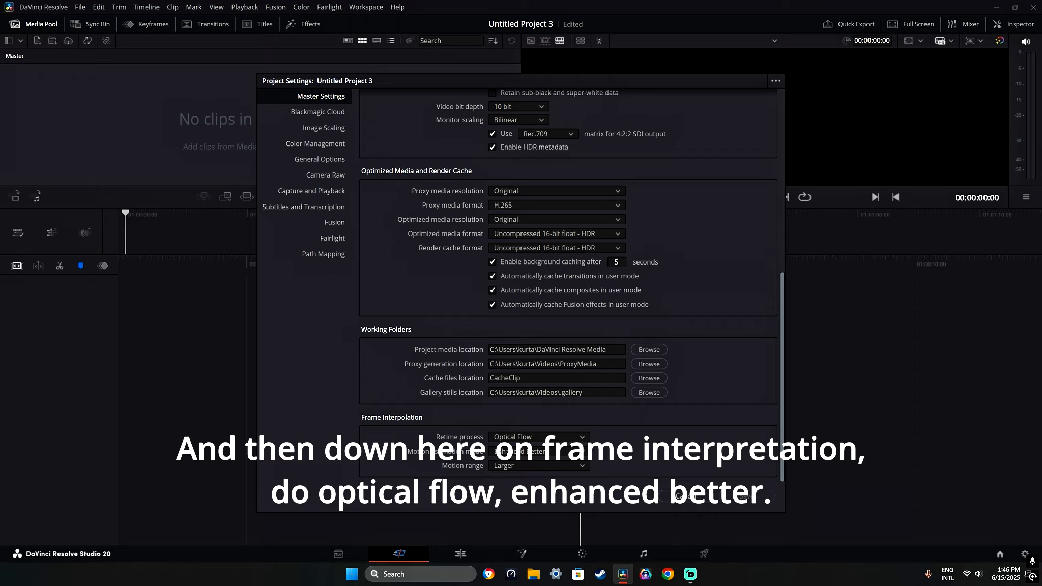
pyautogui.click(509, 452)
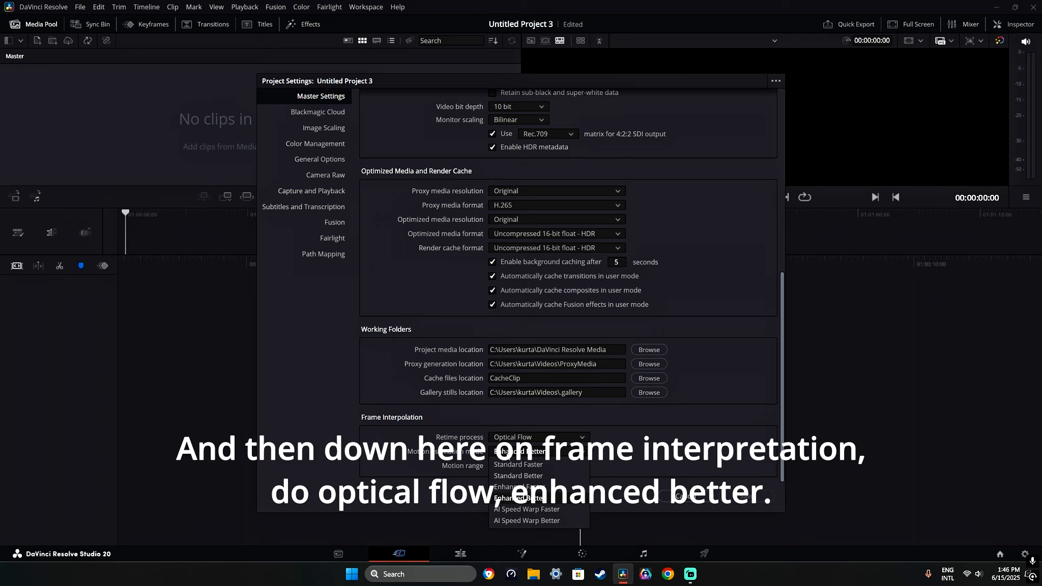
pyautogui.click(505, 457)
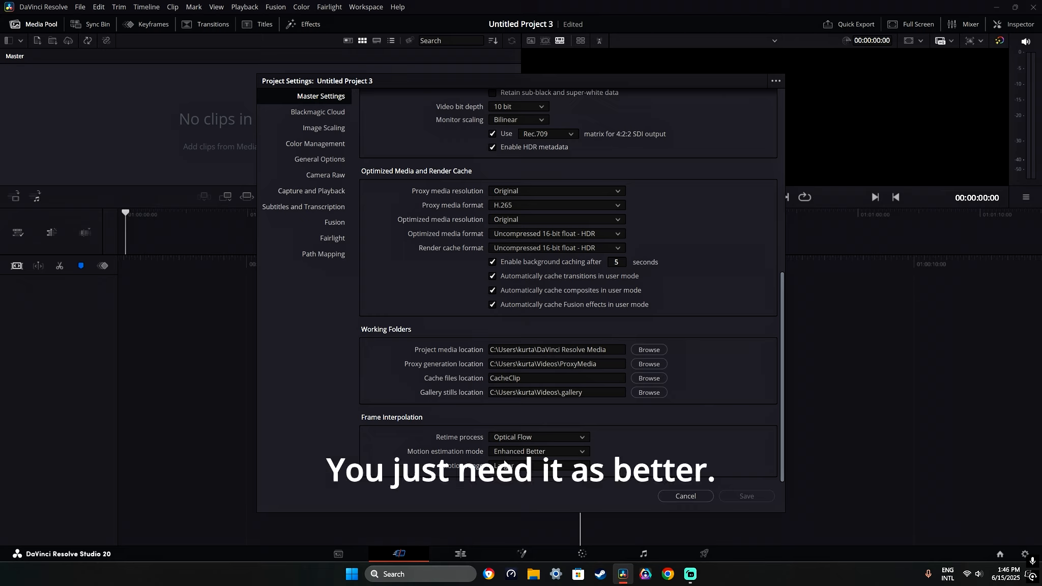
pyautogui.click(506, 465)
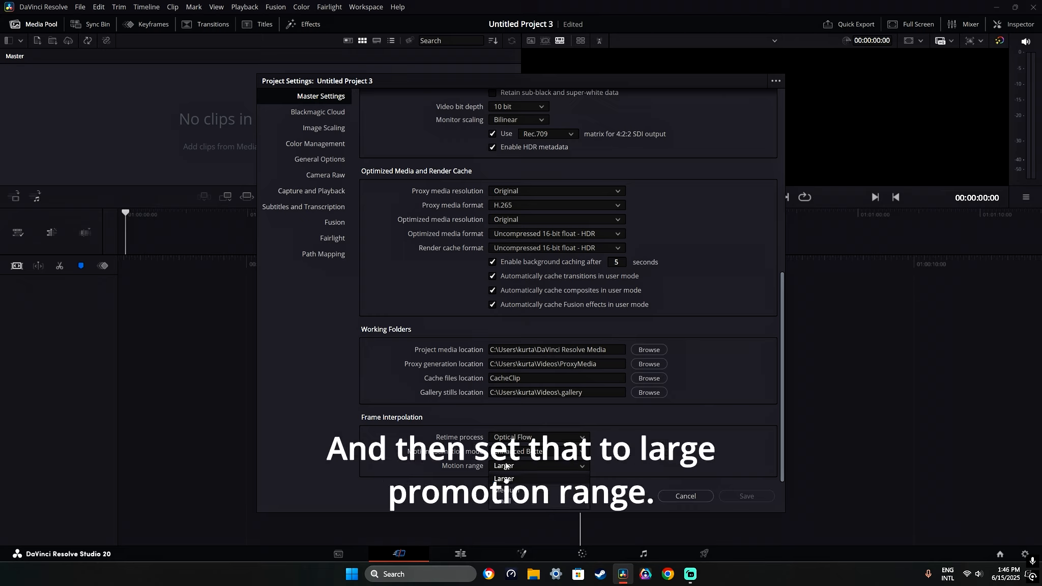
pyautogui.click(505, 479)
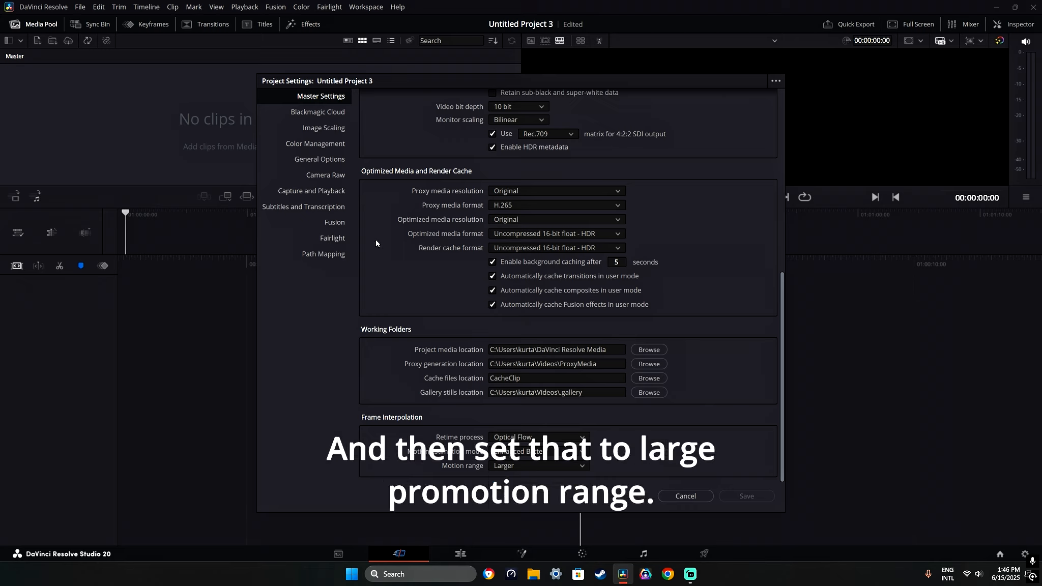
# Check the resize filter choices in the image scaling settings and set the scaling method to Lanczos
pyautogui.click(329, 113)
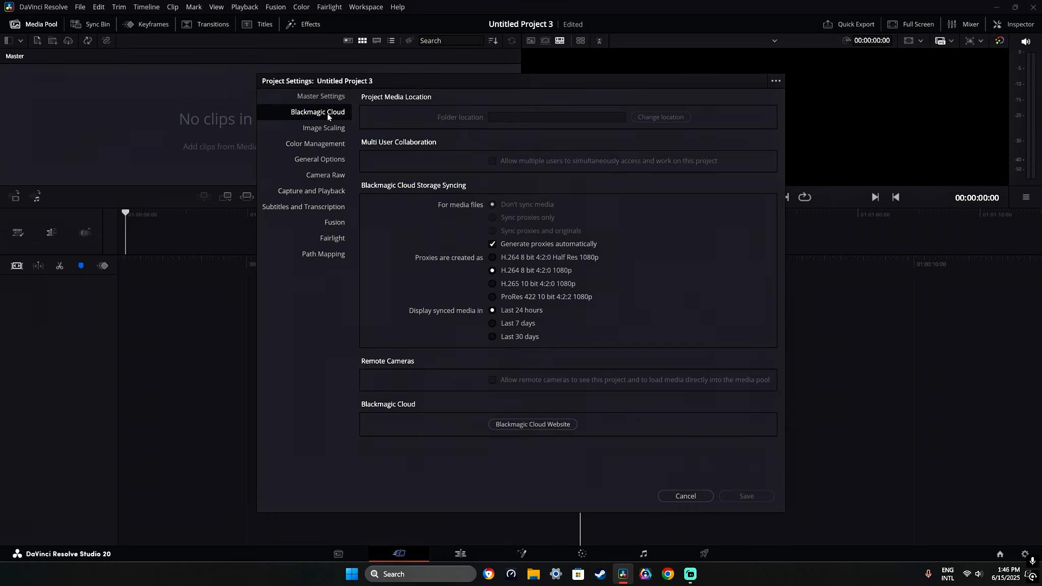
pyautogui.click(324, 128)
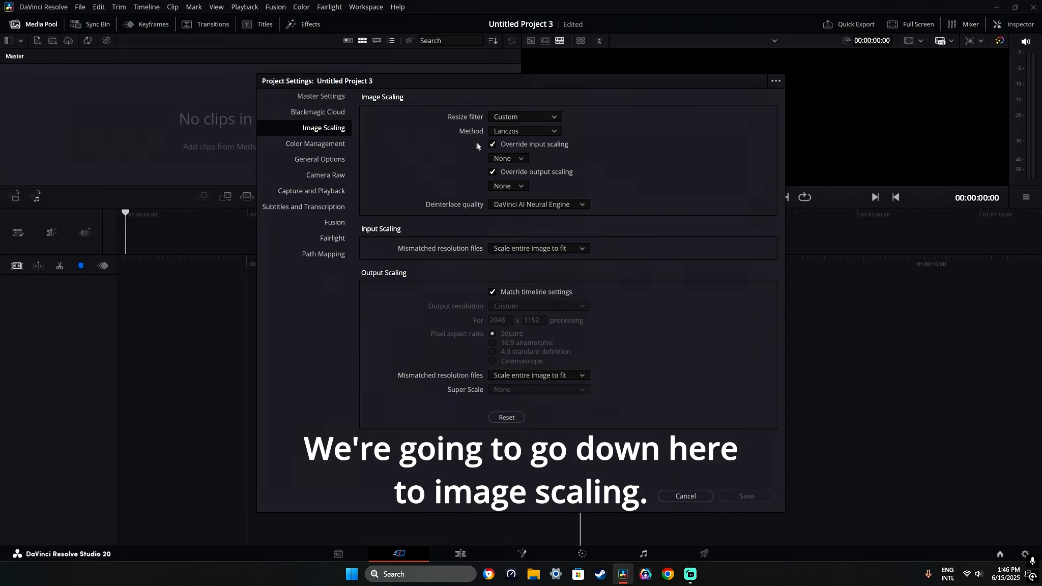
pyautogui.click(511, 118)
pyautogui.click(511, 119)
pyautogui.click(514, 131)
pyautogui.click(506, 200)
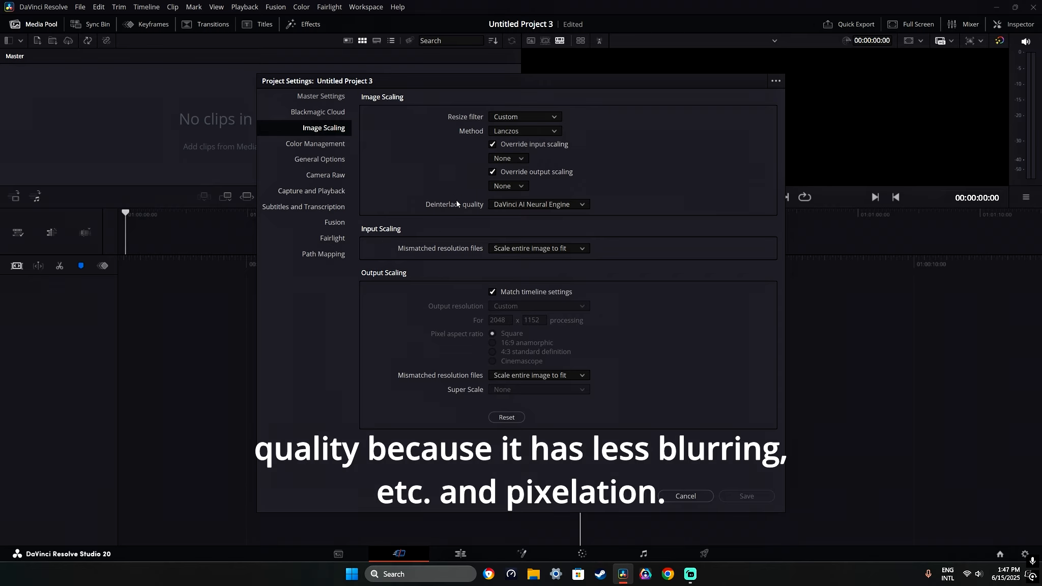
# Set the output color space to Rec.709-A in the color management settings
pyautogui.click(328, 159)
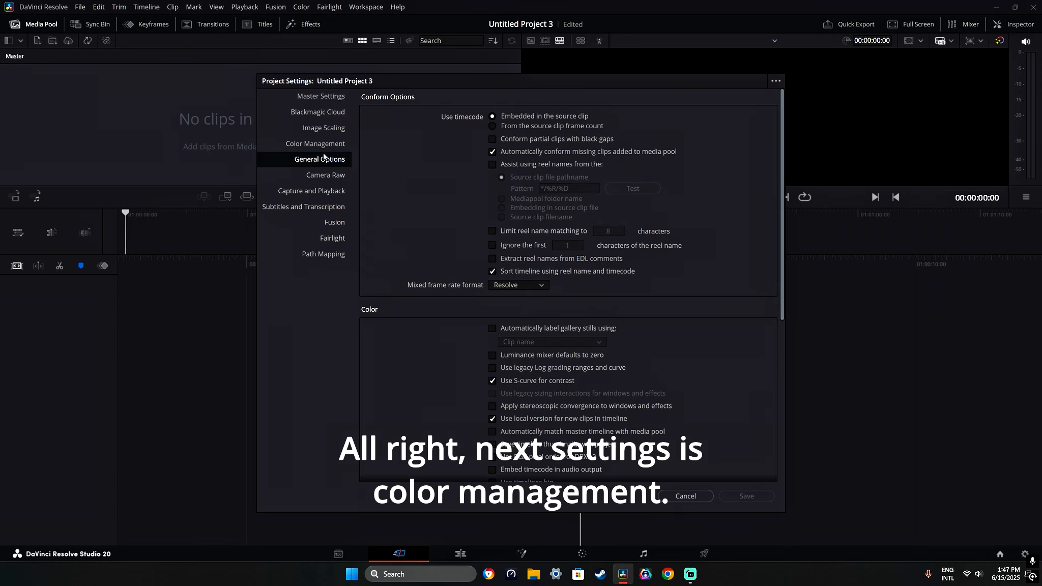
pyautogui.click(327, 150)
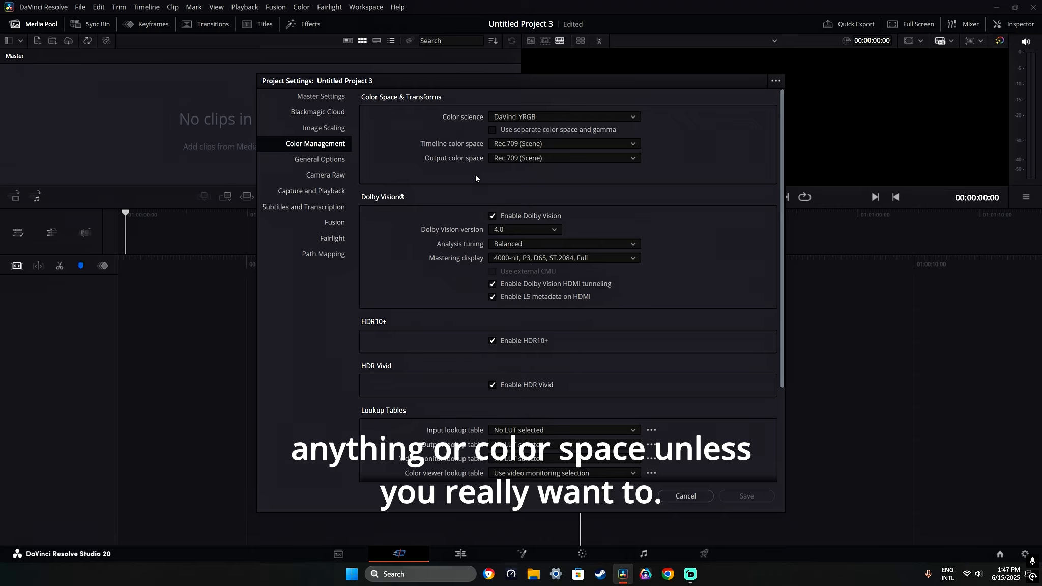
pyautogui.click(517, 159)
pyautogui.scroll(-3, 503, 232)
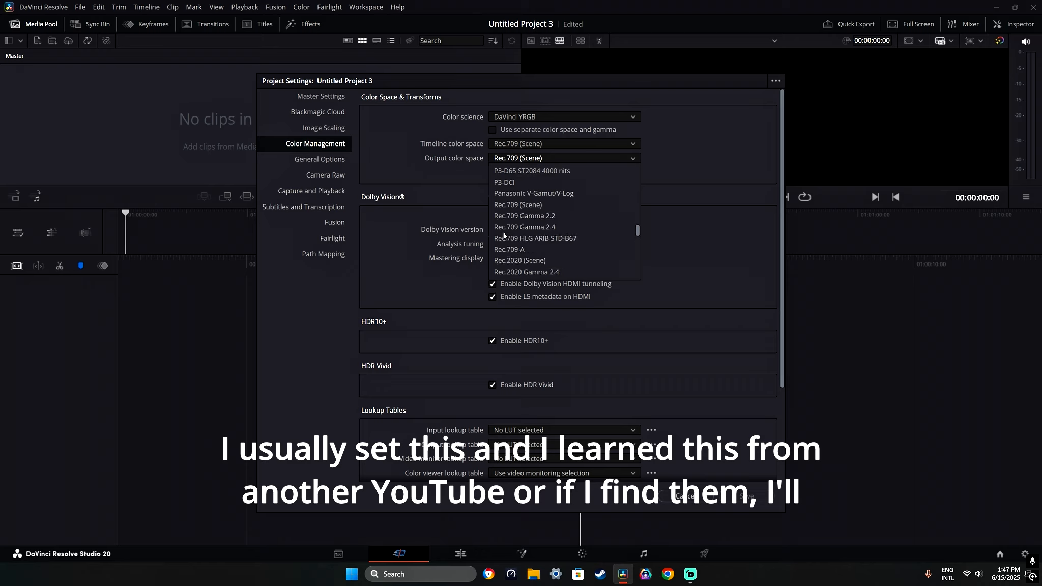
pyautogui.click(525, 247)
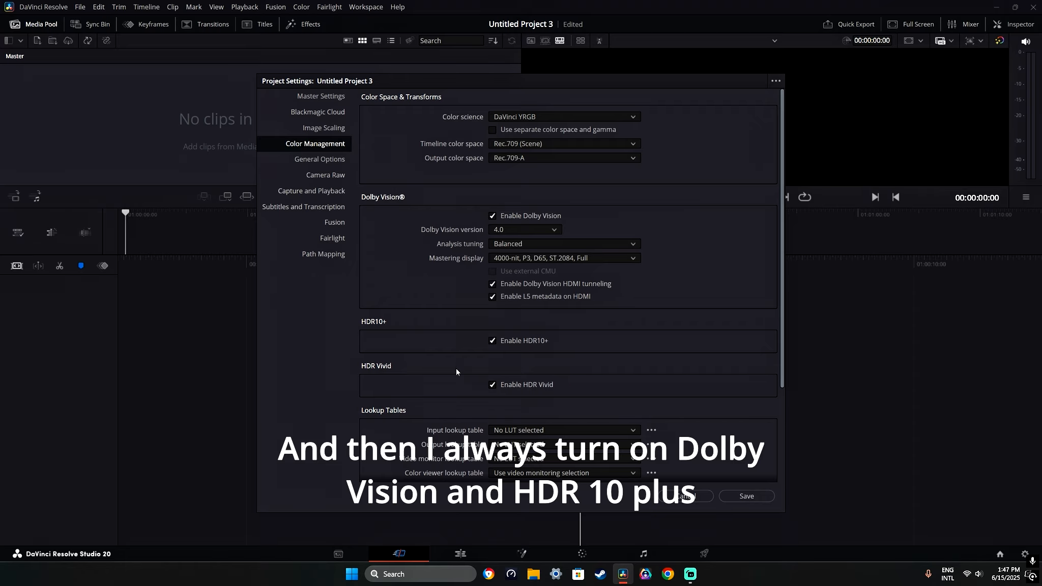
# Review the remaining color management settings and the conform and color sections of the general options
pyautogui.scroll(-4, 453, 384)
pyautogui.scroll(4, 451, 382)
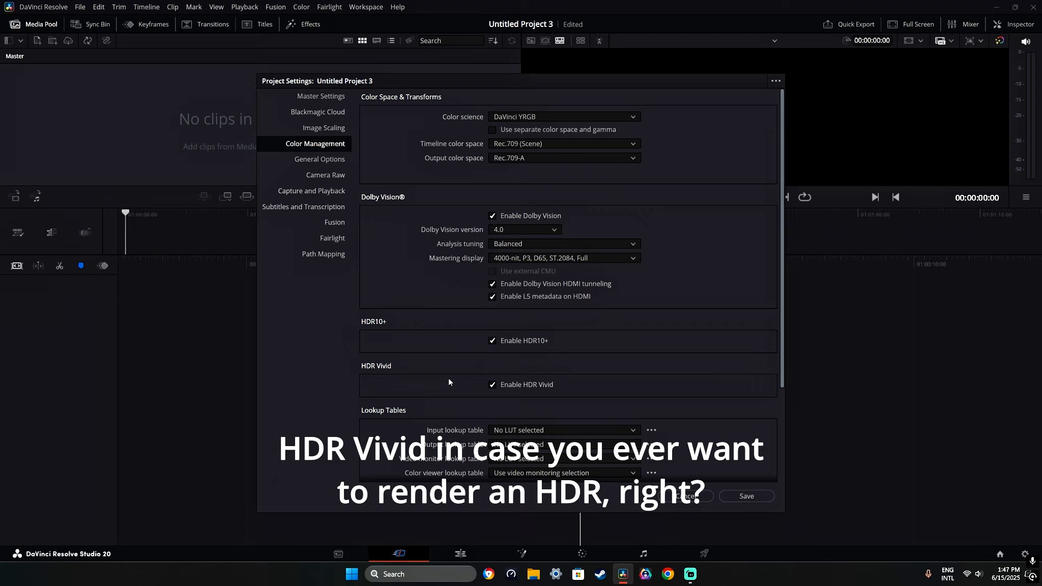
pyautogui.click(326, 161)
pyautogui.scroll(-6, 385, 201)
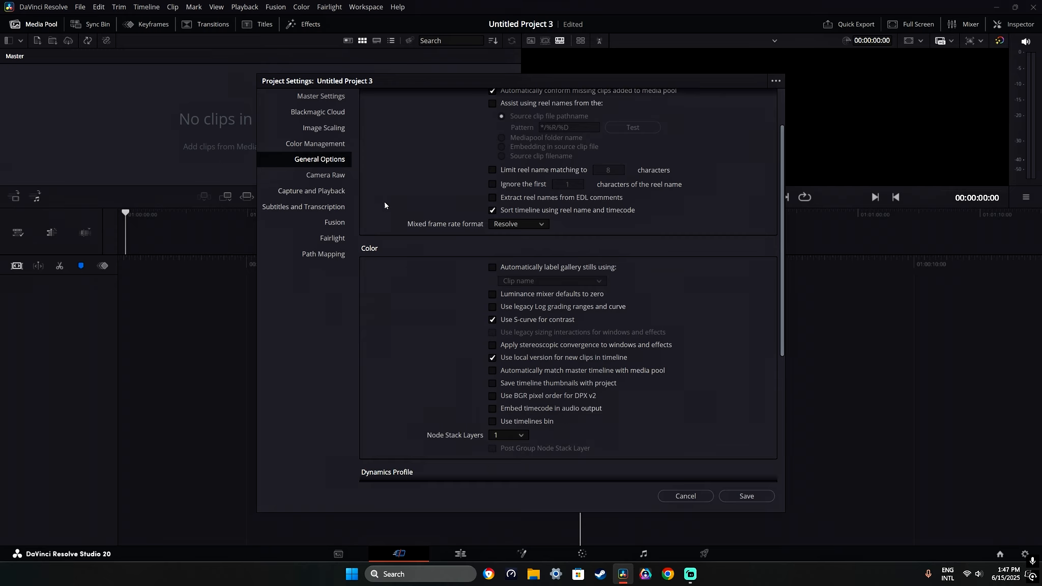
# Check the decode quality and decode source choices for the ARRI profile in the camera RAW settings
pyautogui.click(334, 191)
pyautogui.click(335, 177)
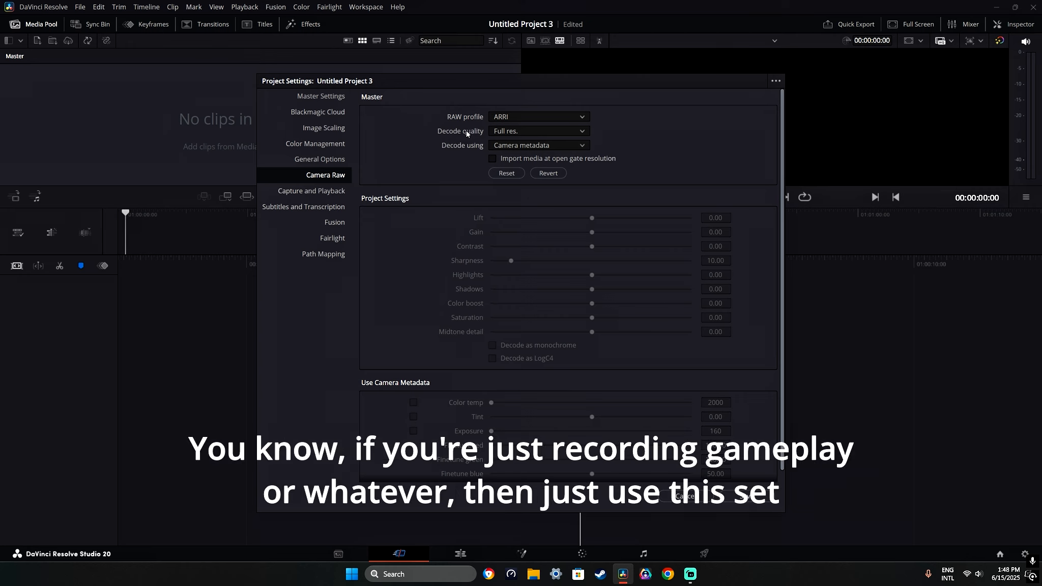
pyautogui.click(496, 132)
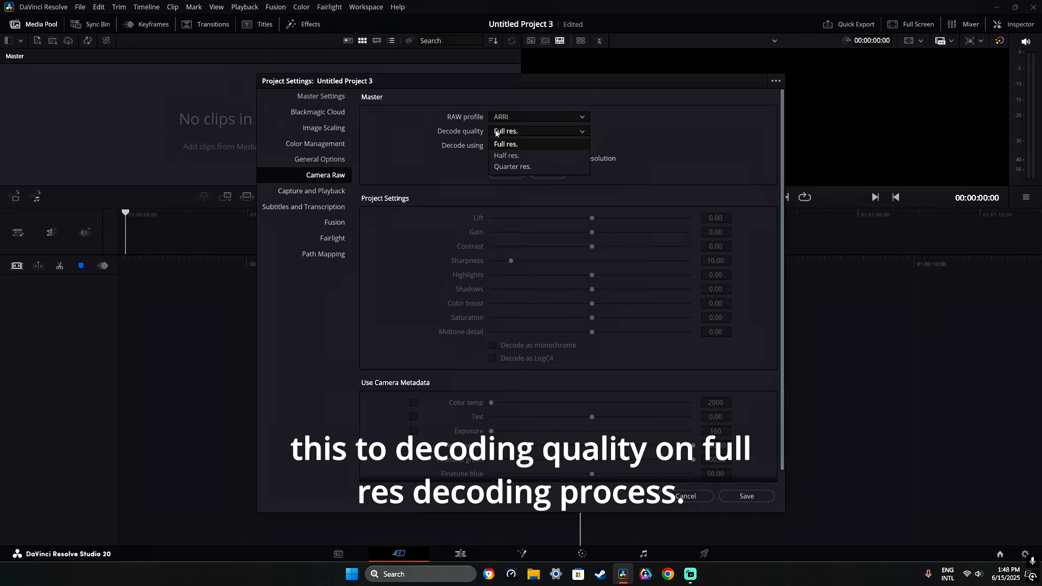
pyautogui.click(496, 132)
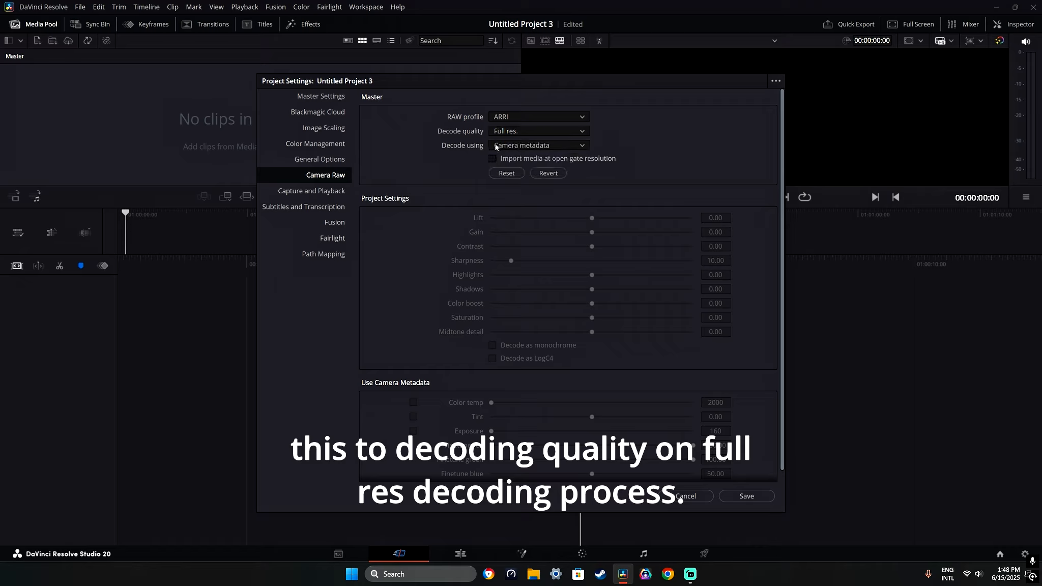
pyautogui.click(496, 146)
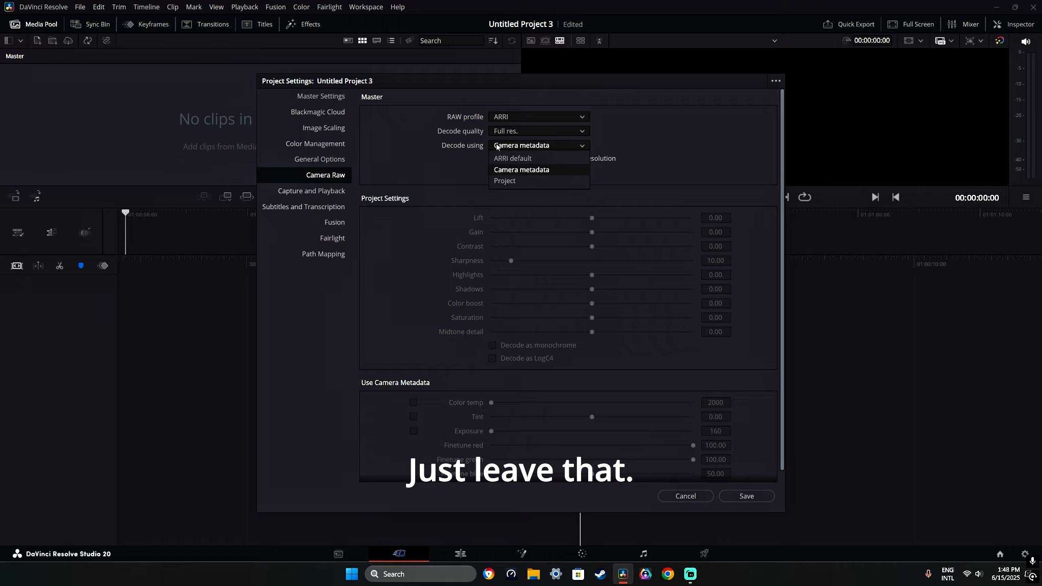
pyautogui.click(497, 146)
# Set the RAW profile to Blackmagic RAW and check its decode source choices
pyautogui.click(495, 118)
pyautogui.click(499, 141)
pyautogui.click(498, 147)
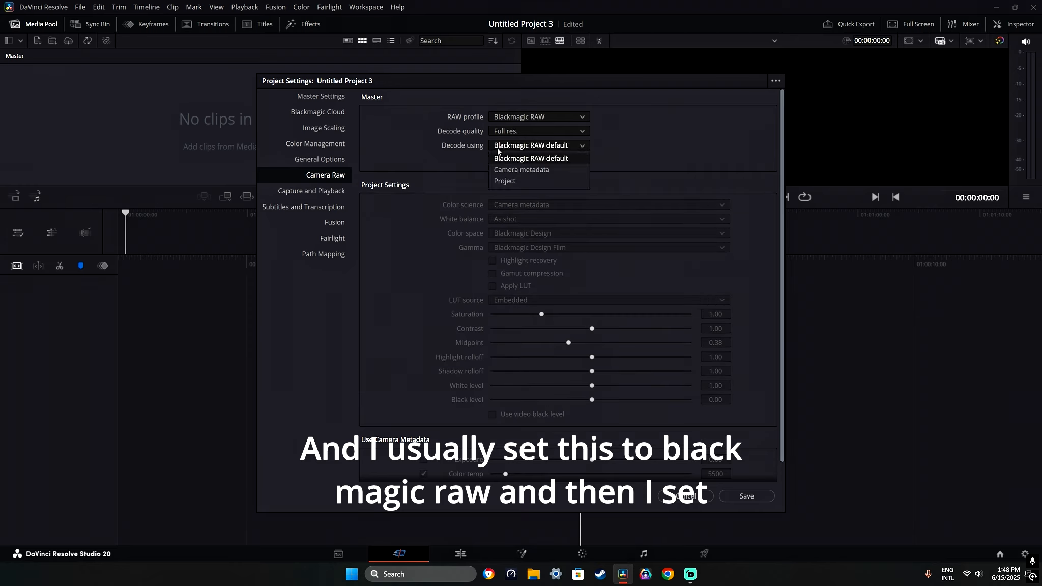
pyautogui.click(496, 145)
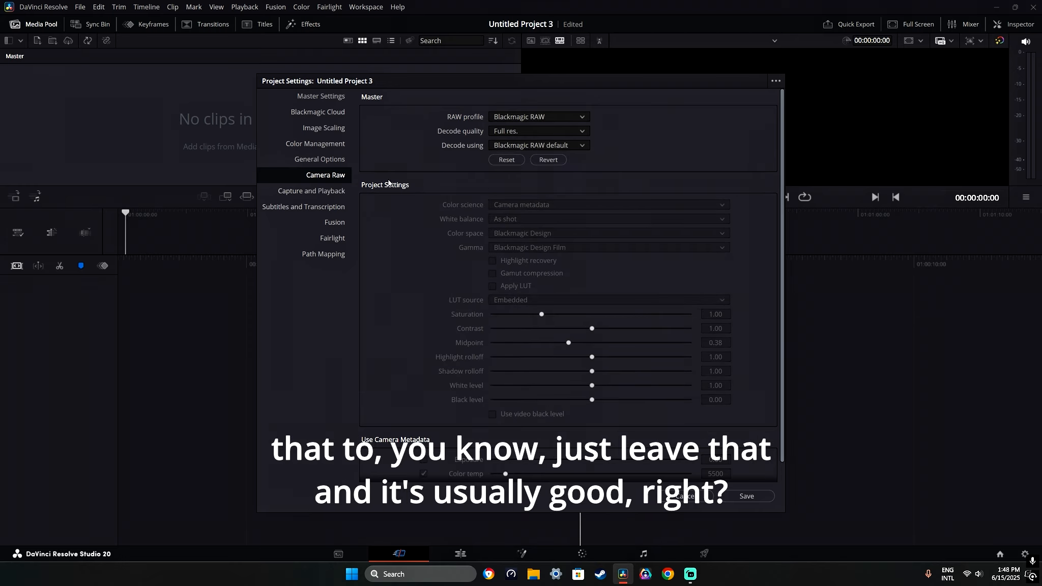
# Set the deck's video capture and playback standard to NTSC in the capture and playback settings
pyautogui.click(325, 190)
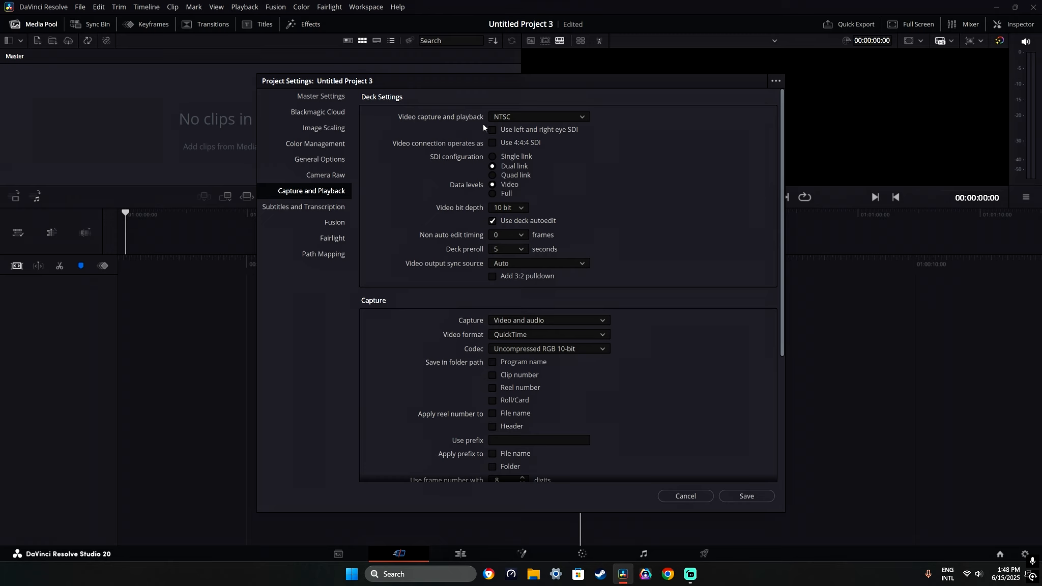
pyautogui.click(498, 118)
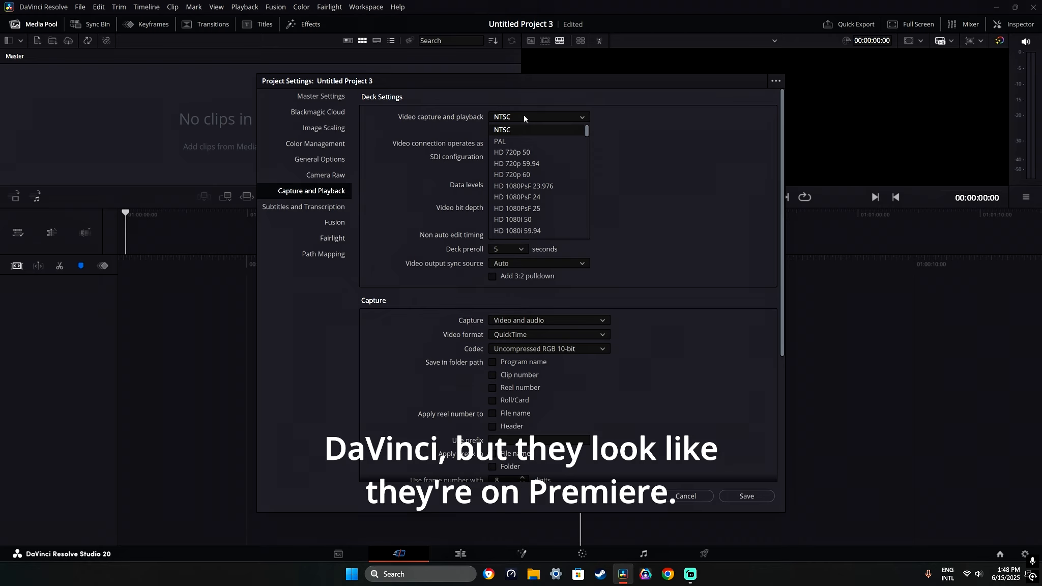
pyautogui.click(524, 117)
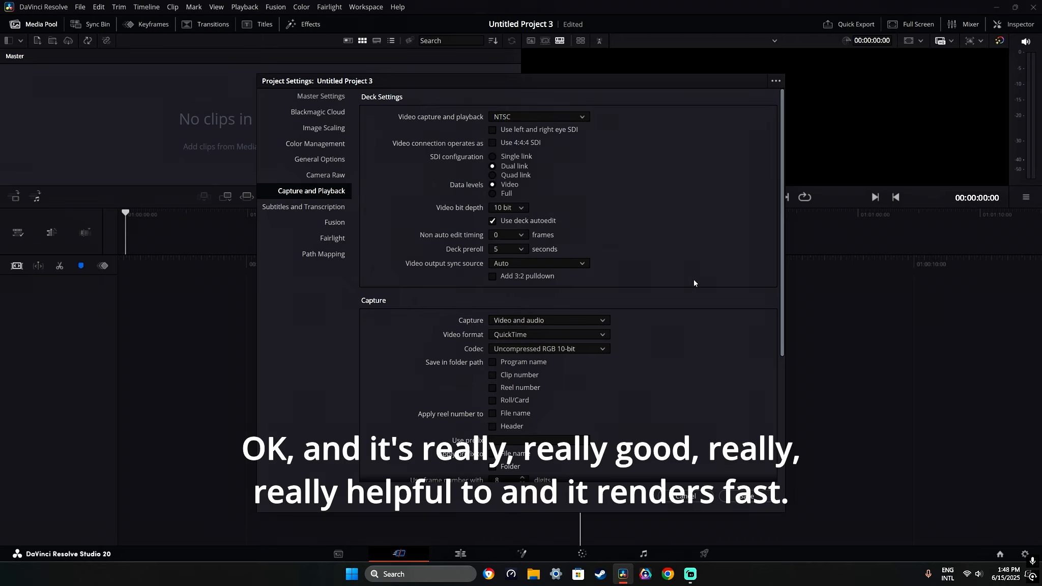
pyautogui.scroll(-3, 770, 321)
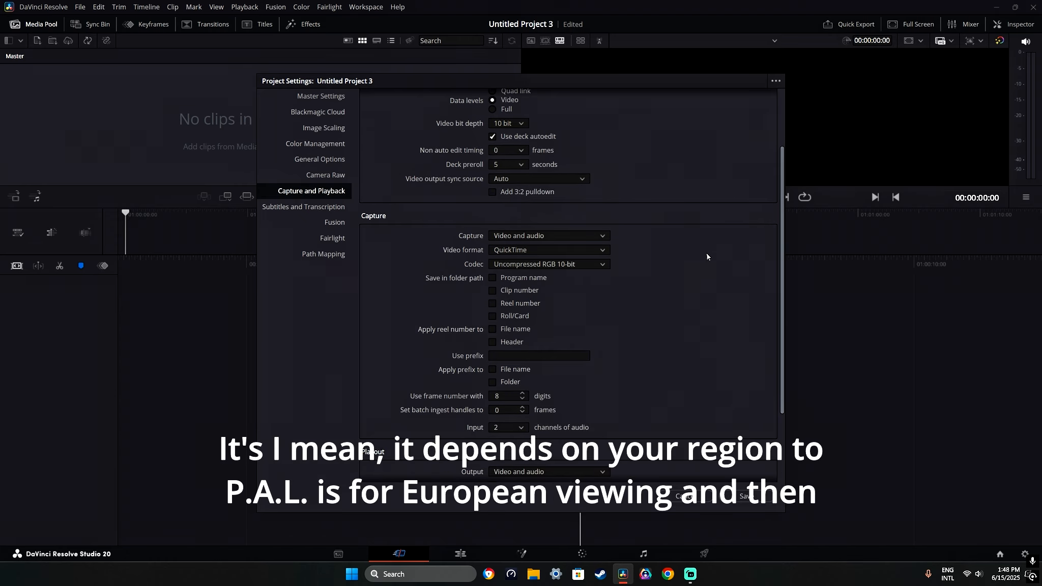
pyautogui.scroll(3, 707, 254)
pyautogui.click(564, 119)
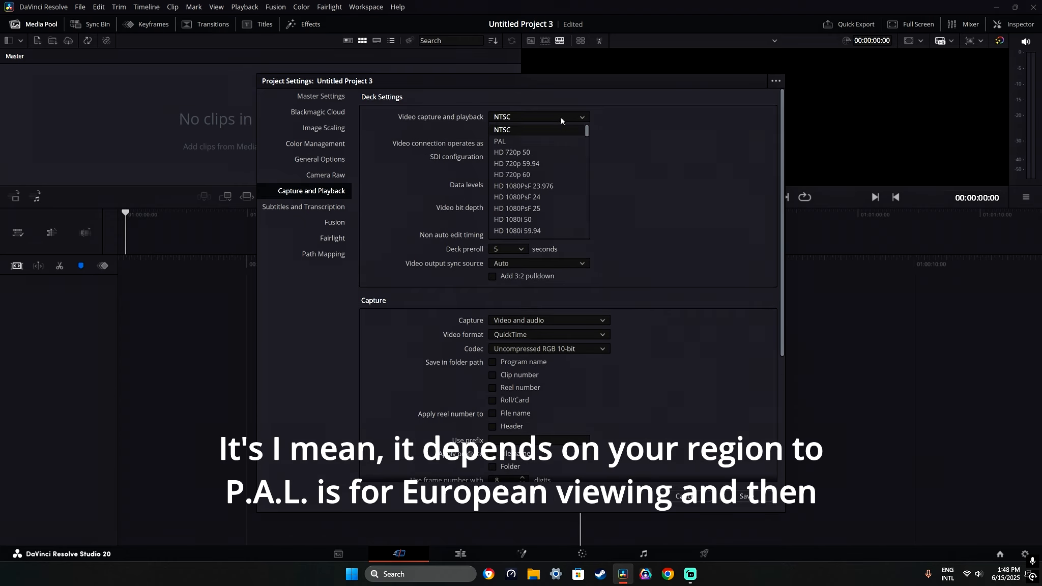
pyautogui.click(530, 133)
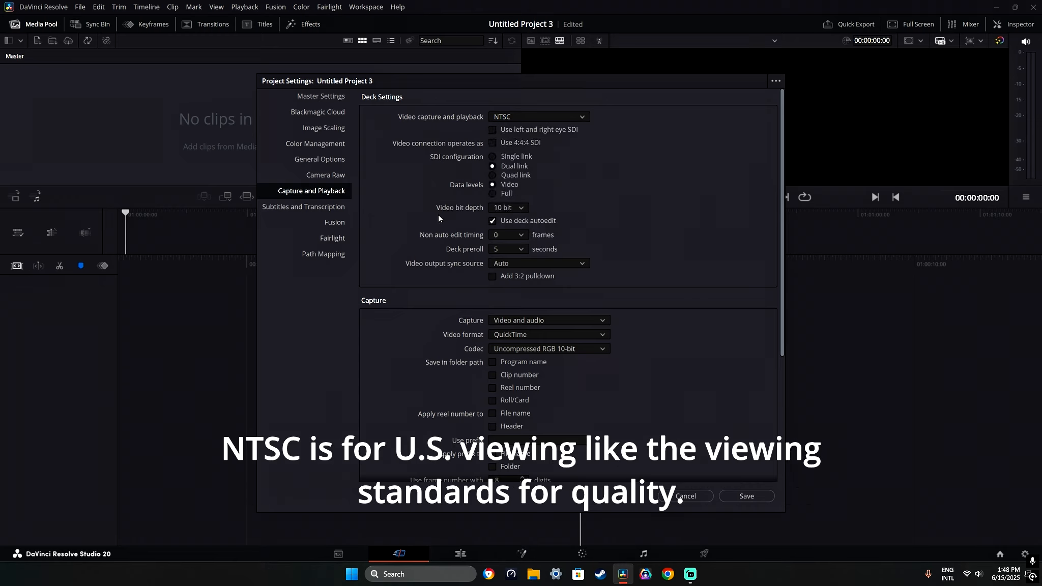
# Keep the capture video format at QuickTime and choose Uncompressed RGB 10-bit as the capture codec
pyautogui.scroll(-3, 434, 228)
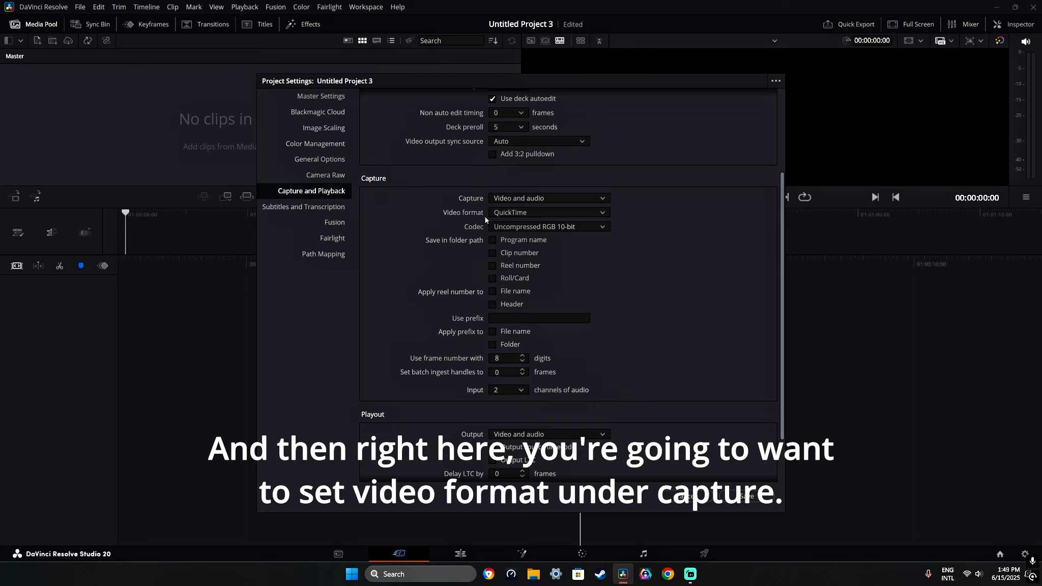
pyautogui.click(498, 213)
pyautogui.click(503, 213)
pyautogui.click(504, 227)
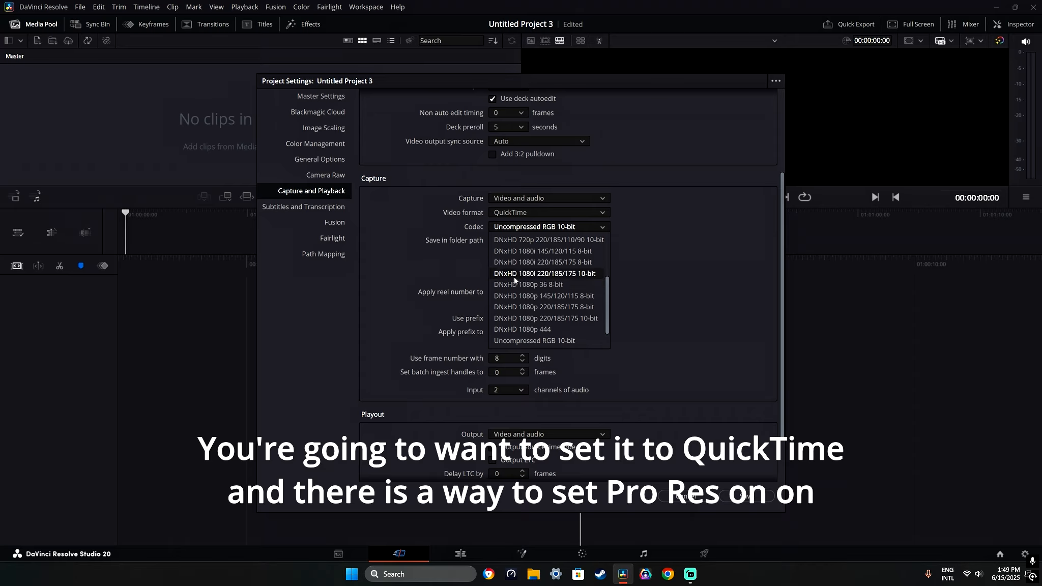
pyautogui.scroll(-1, 512, 280)
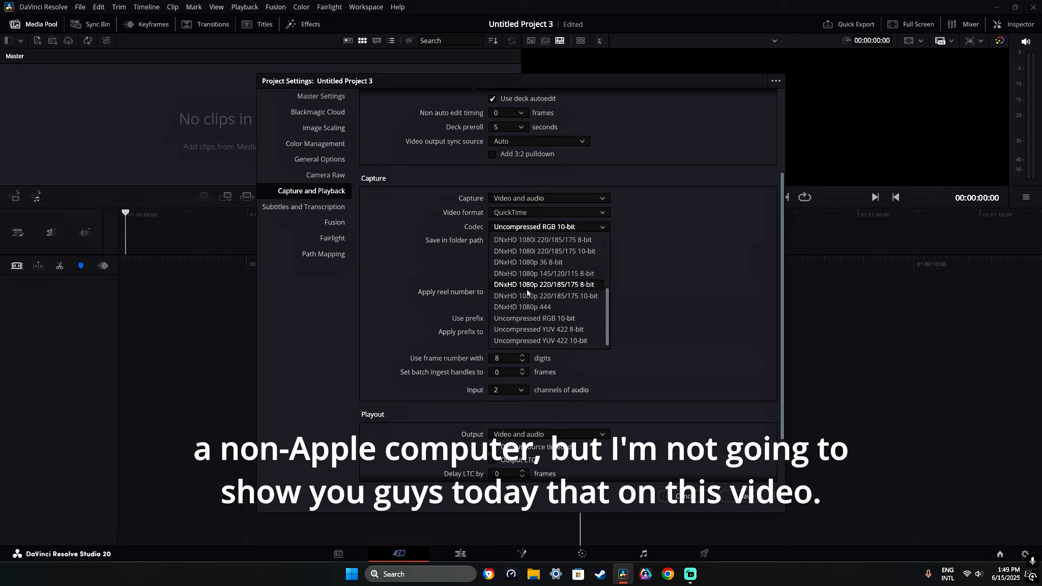
pyautogui.click(525, 319)
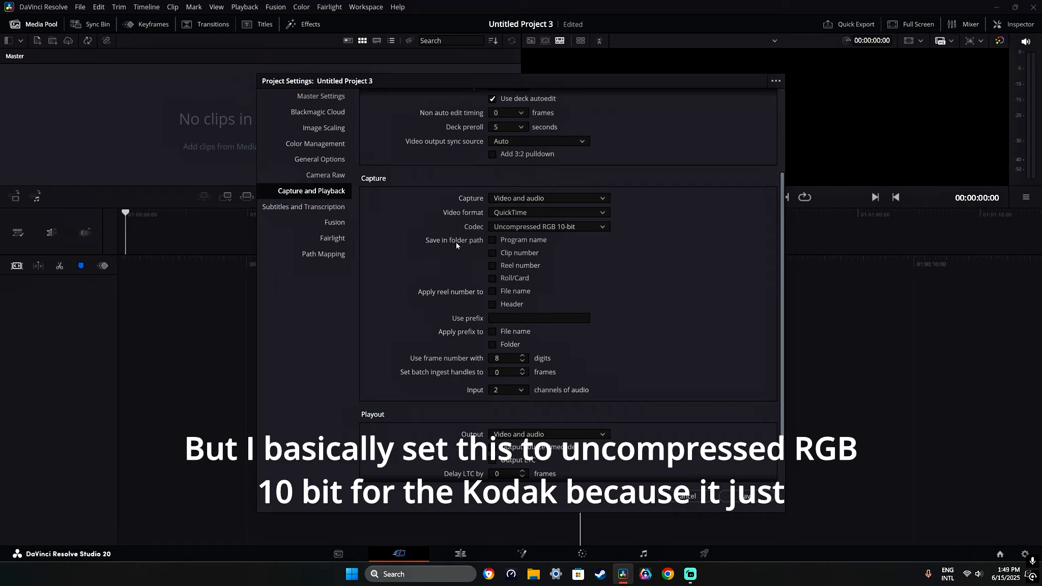
# Look over the subtitle, Fusion, Fairlight and path mapping settings, and save the project settings
pyautogui.scroll(-2, 453, 258)
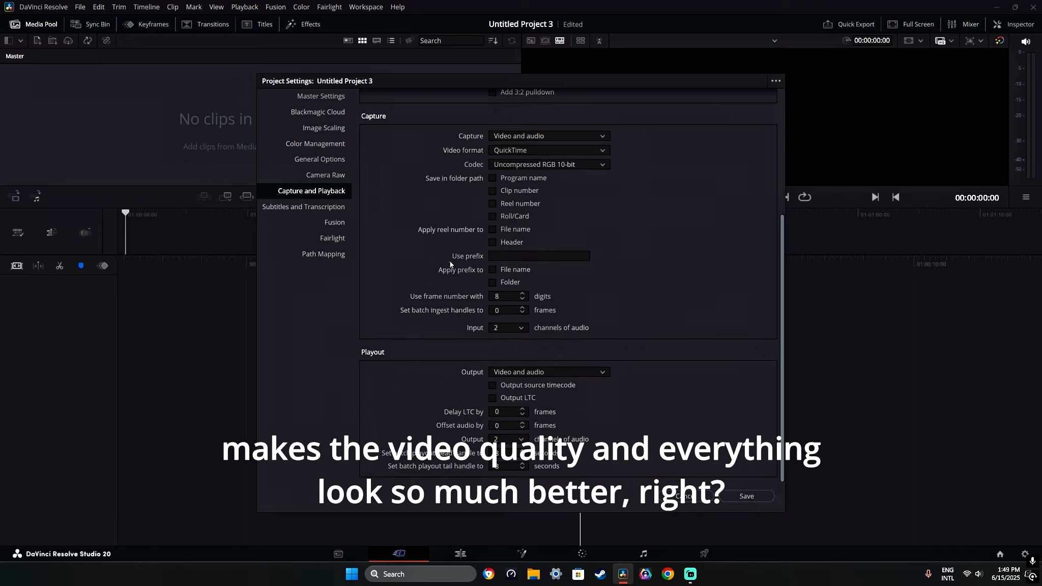
pyautogui.click(334, 207)
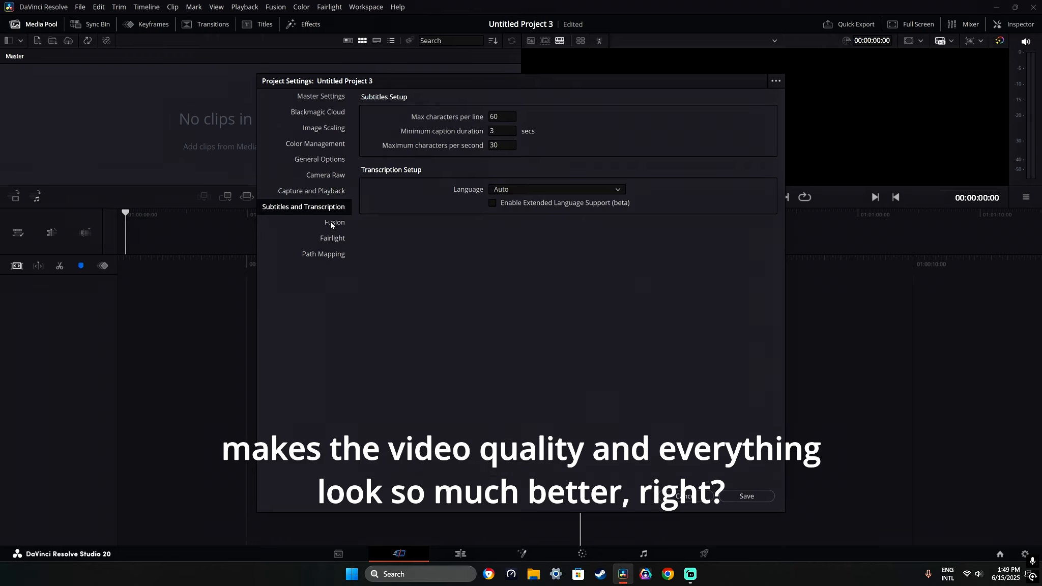
pyautogui.click(331, 223)
pyautogui.click(330, 239)
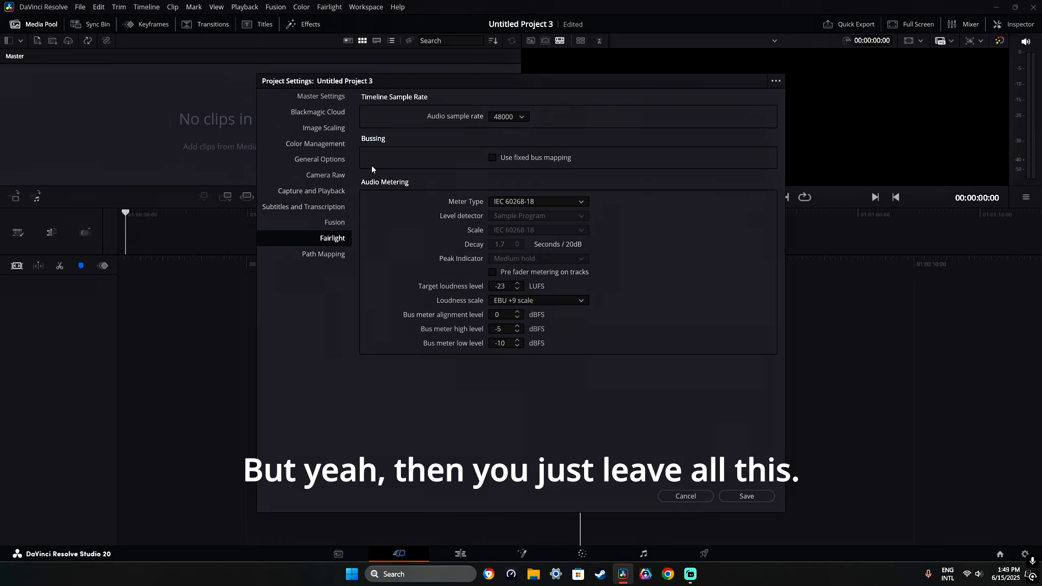
pyautogui.click(336, 254)
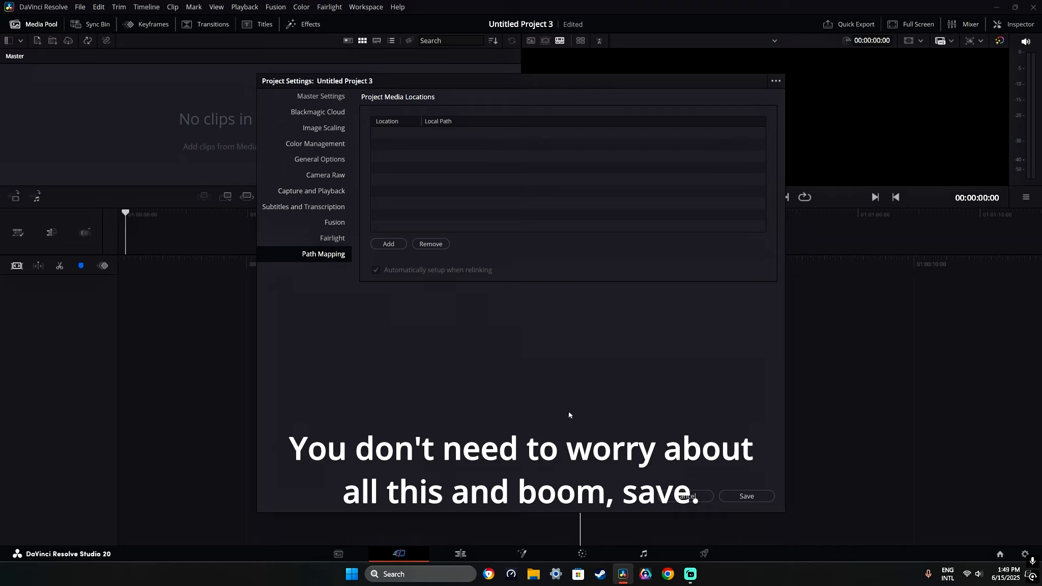
pyautogui.click(734, 497)
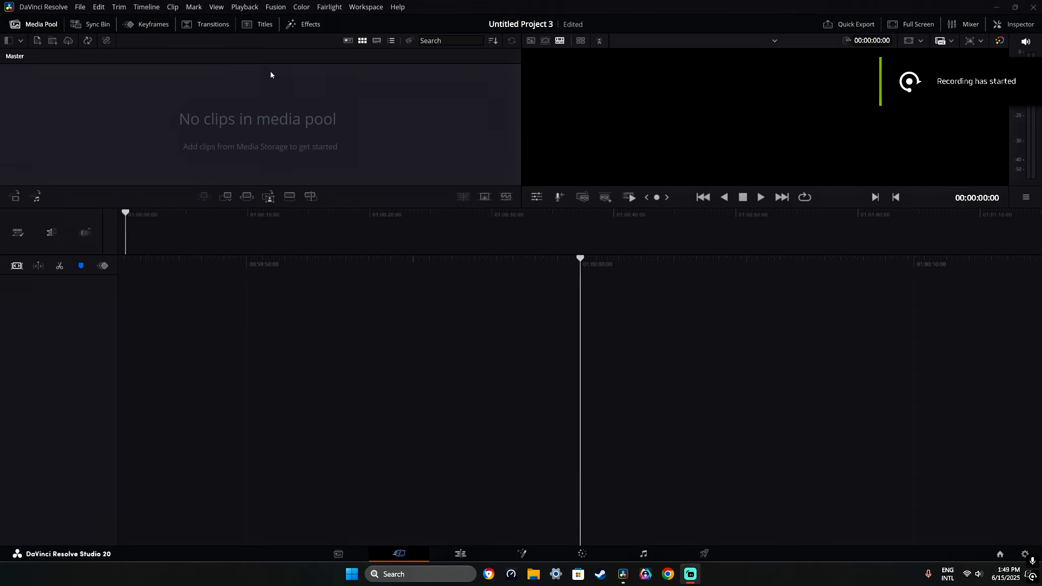
# Open the application preferences and review the memory and GPU configuration and the user interface settings
pyautogui.click(366, 7)
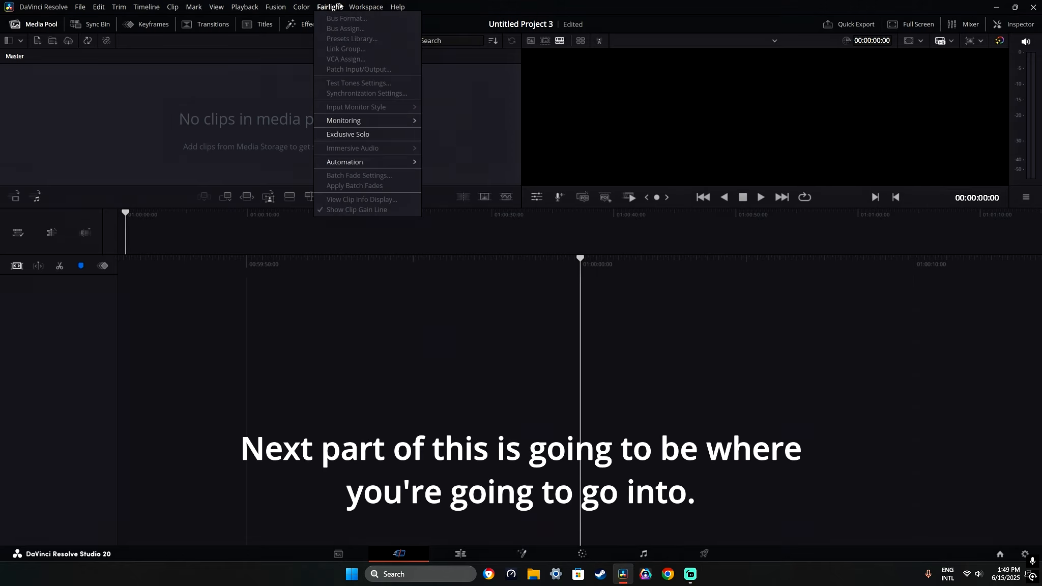
pyautogui.moveTo(80, 7)
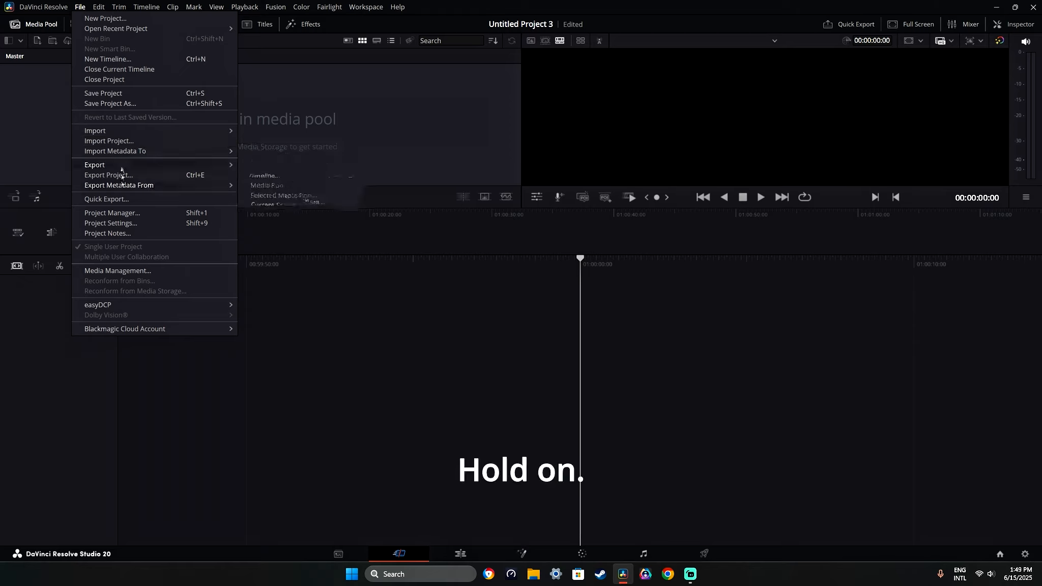
pyautogui.moveTo(44, 6)
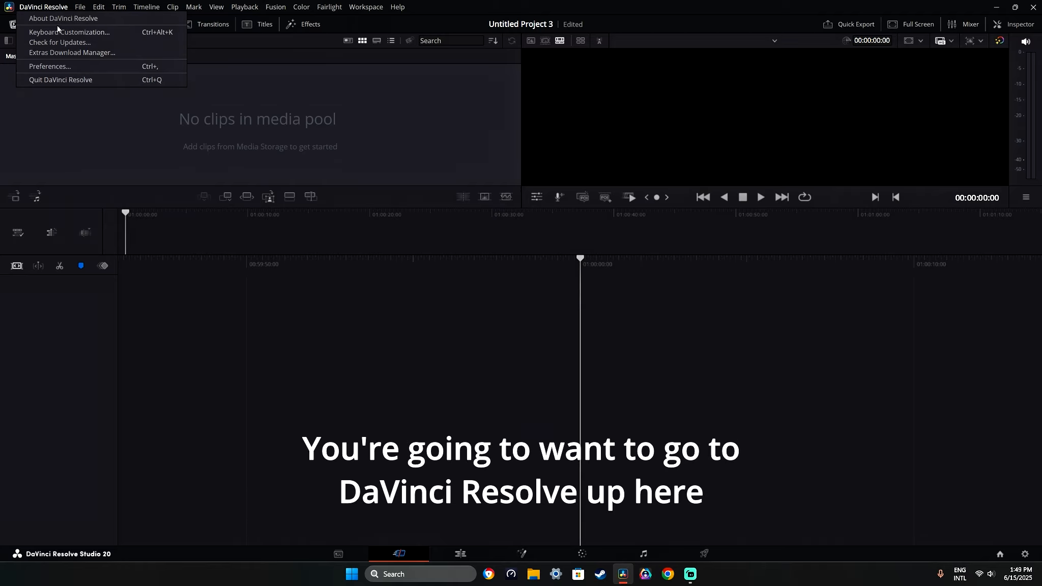
pyautogui.click(51, 66)
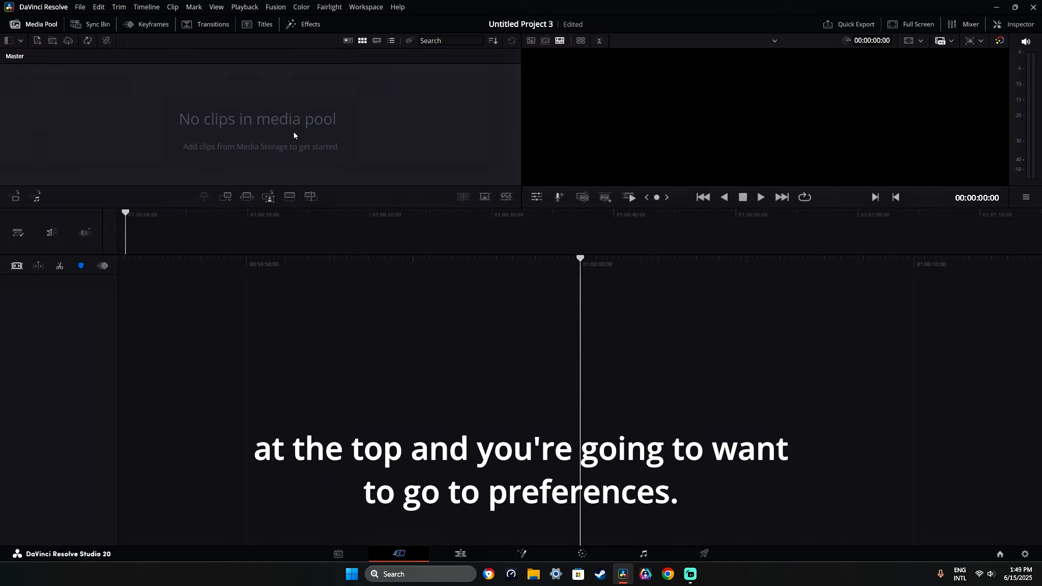
pyautogui.click(375, 134)
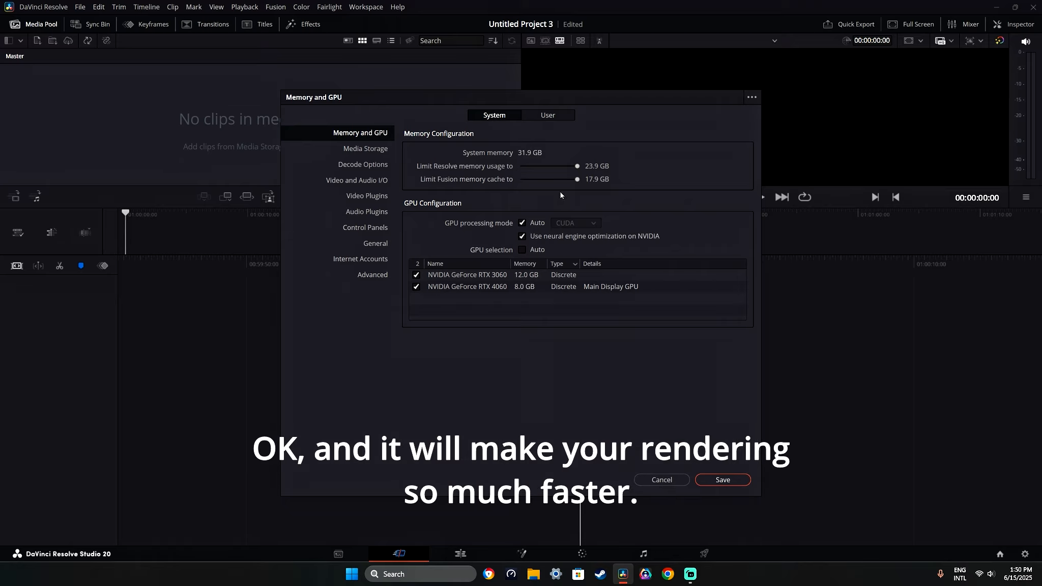
pyautogui.click(546, 116)
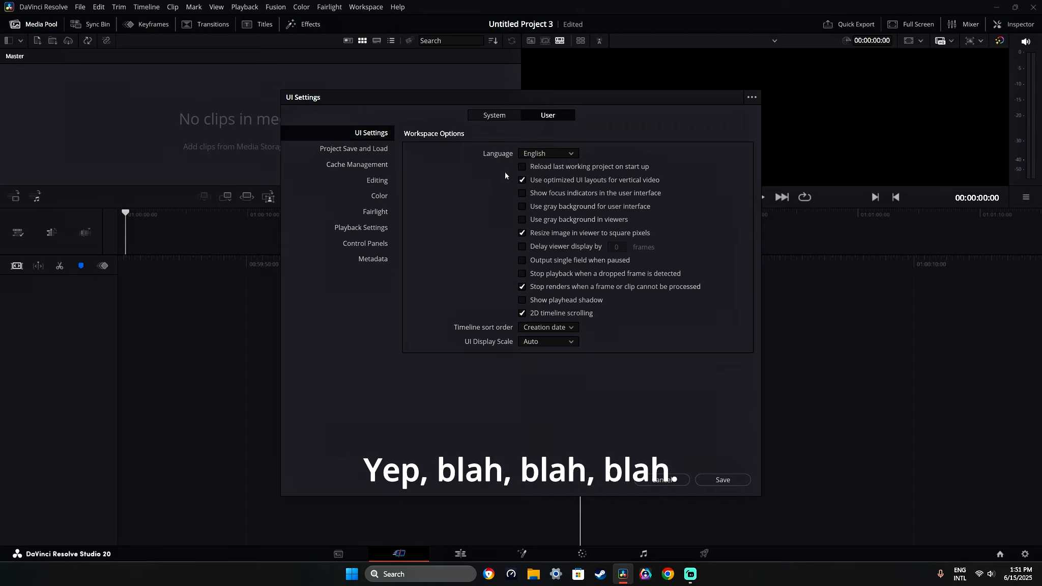
pyautogui.click(499, 117)
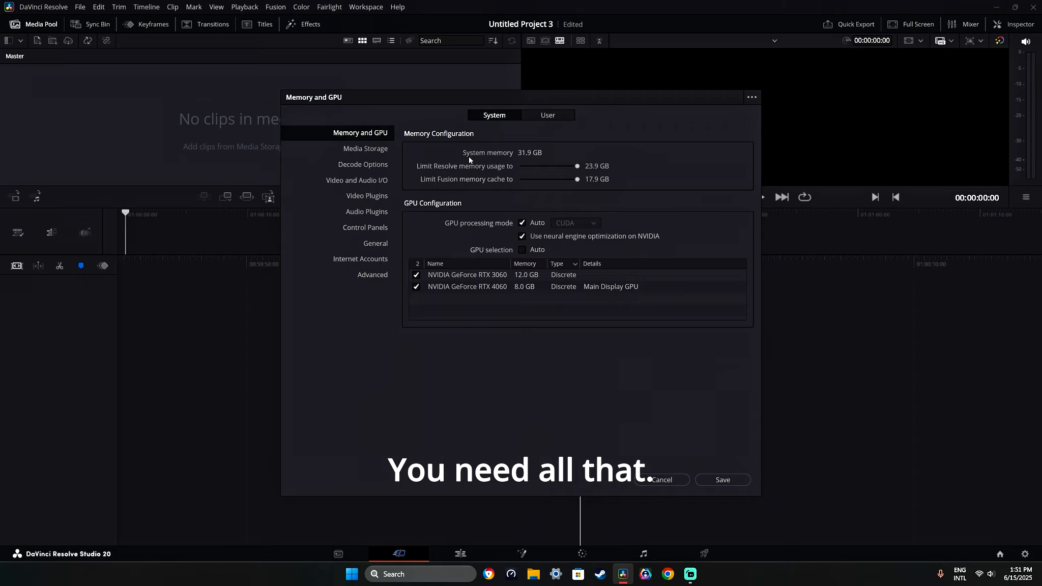
# Review the decode options in the system preferences and keep GPU use for R3D at Decompression and debayer
pyautogui.click(376, 198)
pyautogui.click(375, 181)
pyautogui.click(371, 164)
pyautogui.click(370, 148)
pyautogui.click(370, 163)
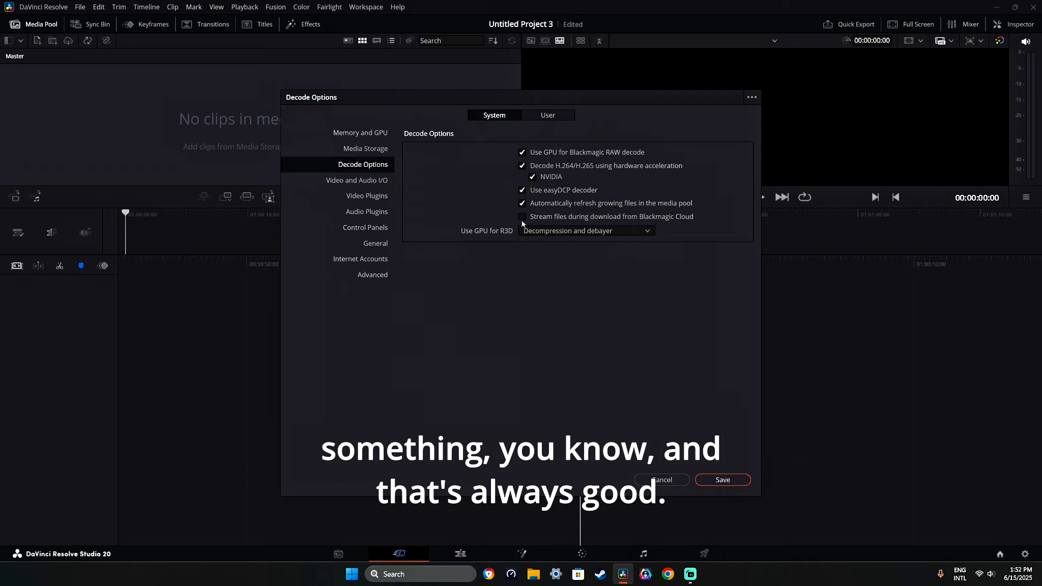
pyautogui.click(561, 232)
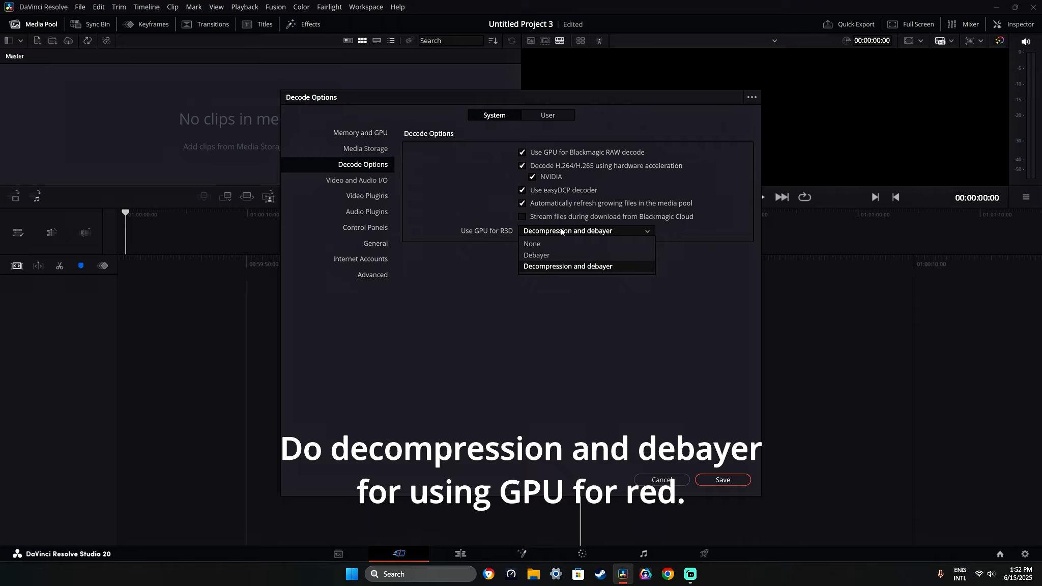
pyautogui.click(562, 232)
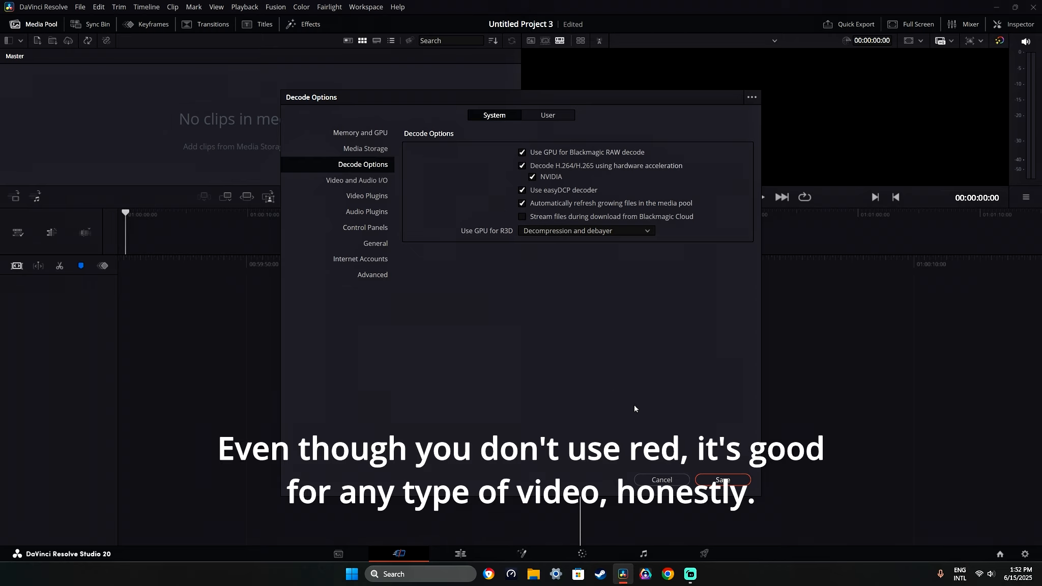
# Look through the remaining system preferences, from the advanced options to media storage, and save the preferences
pyautogui.click(377, 275)
pyautogui.click(377, 260)
pyautogui.click(372, 237)
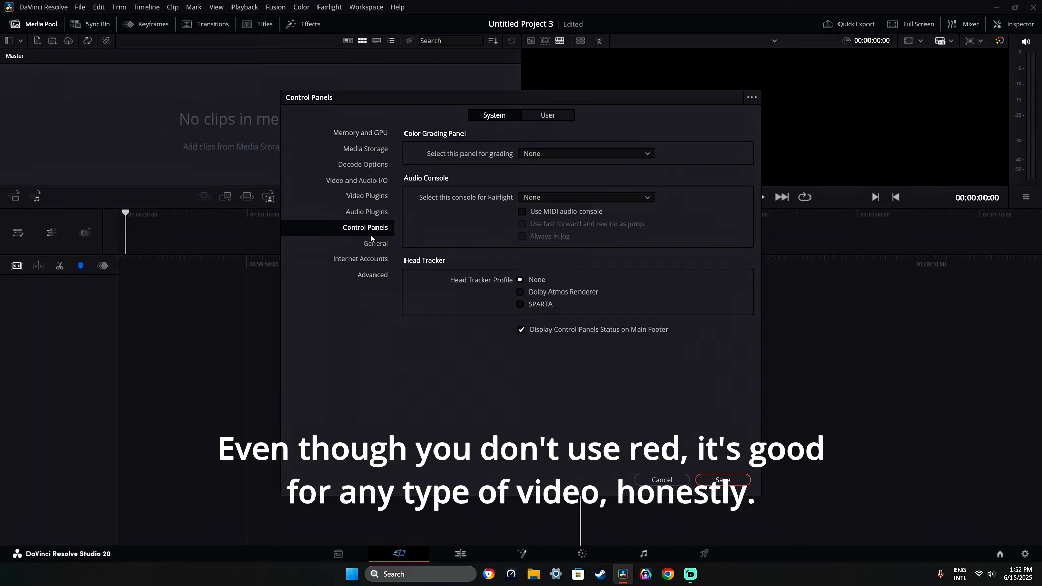
pyautogui.click(367, 212)
pyautogui.click(367, 196)
pyautogui.click(361, 180)
pyautogui.click(368, 149)
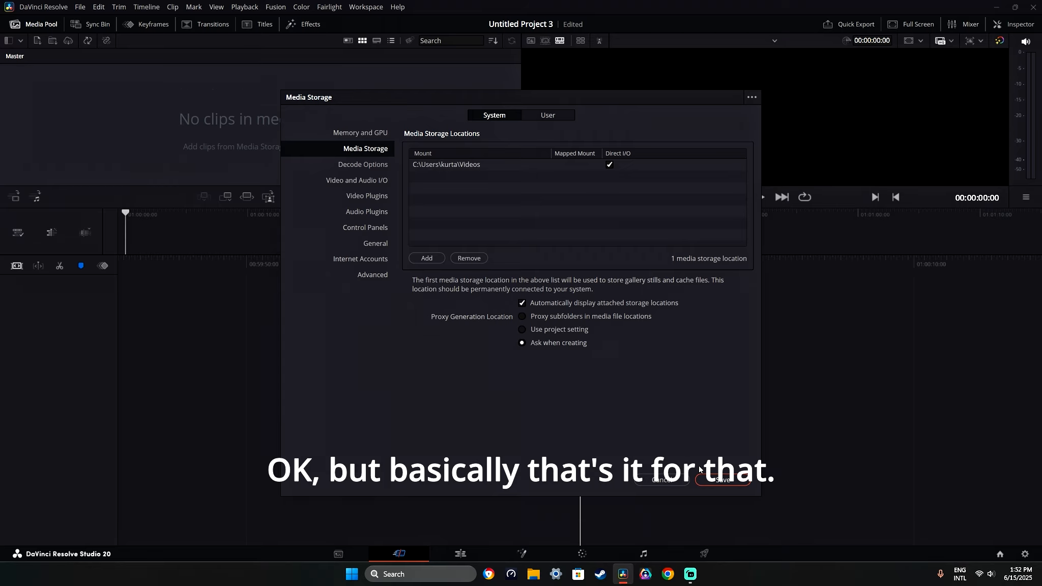
pyautogui.click(723, 481)
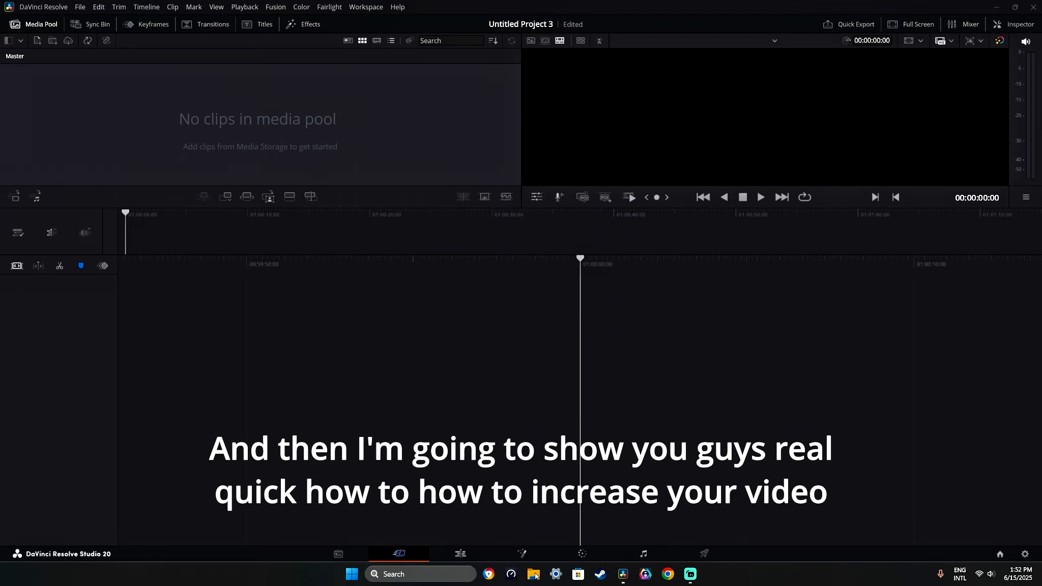
# Switch to File Explorer and open the Apex Legends wins folder within Public Videos, Fortnite, archive recordings on drive C
pyautogui.click(534, 575)
pyautogui.click(429, 205)
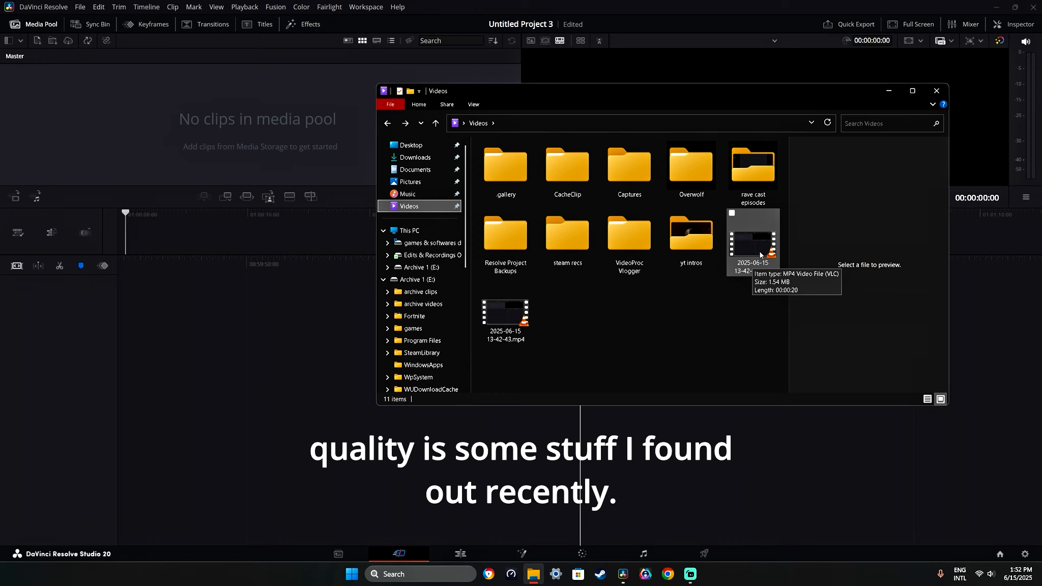
pyautogui.click(410, 231)
pyautogui.doubleClick(524, 168)
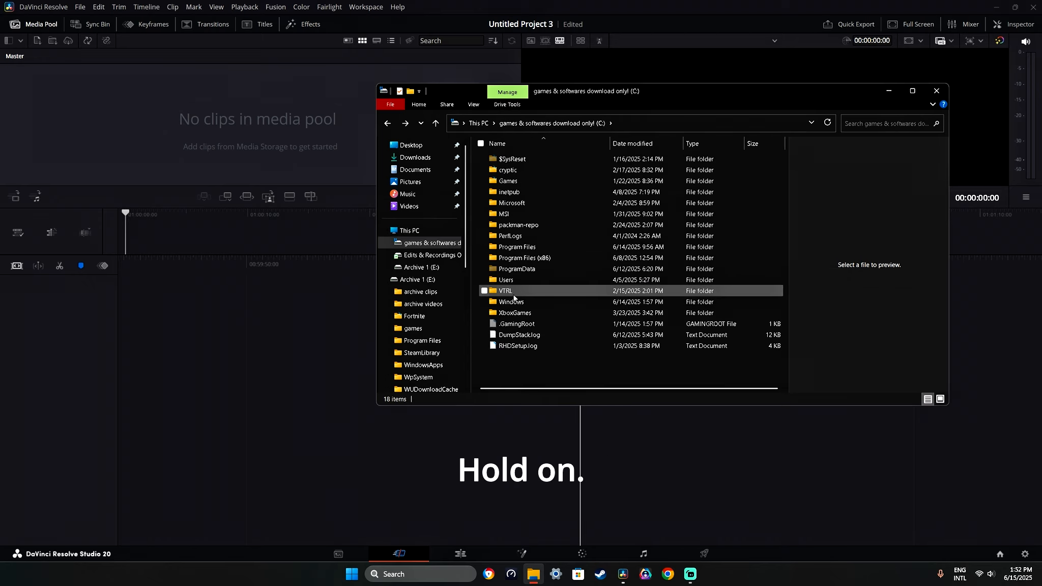
pyautogui.doubleClick(520, 280)
pyautogui.doubleClick(533, 179)
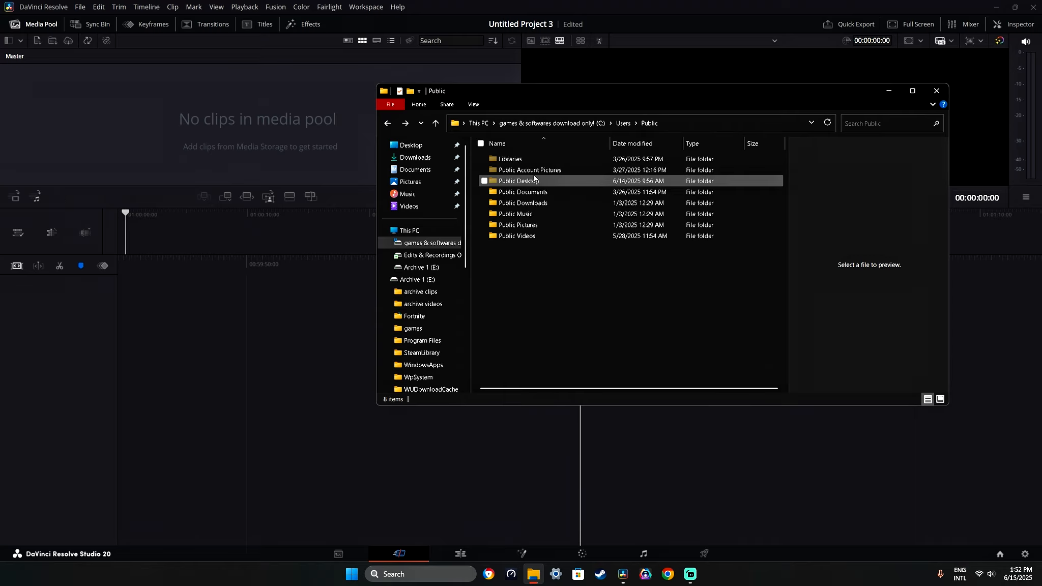
pyautogui.doubleClick(526, 238)
pyautogui.doubleClick(514, 181)
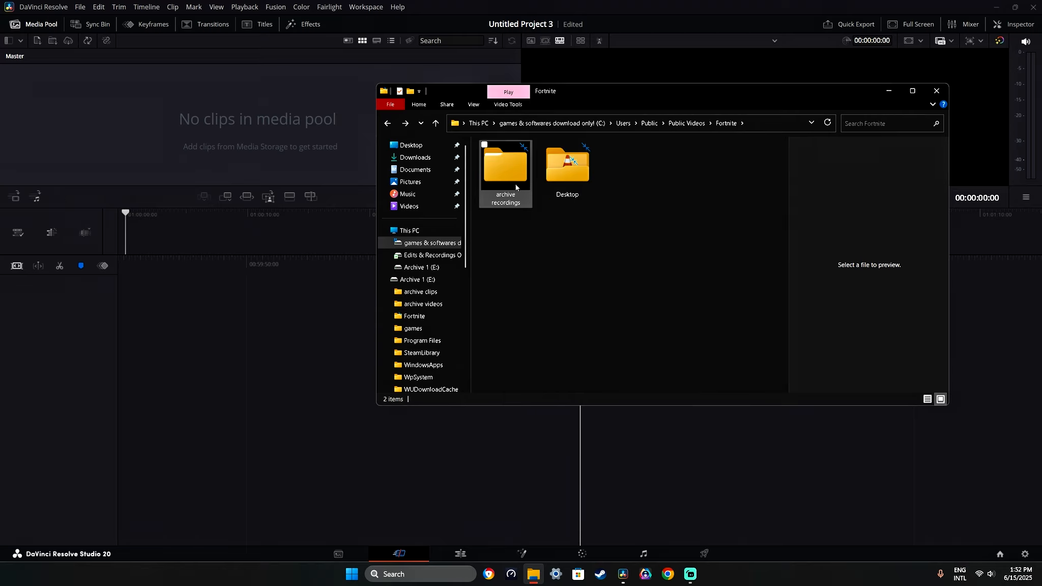
pyautogui.doubleClick(515, 184)
pyautogui.doubleClick(515, 186)
pyautogui.doubleClick(515, 178)
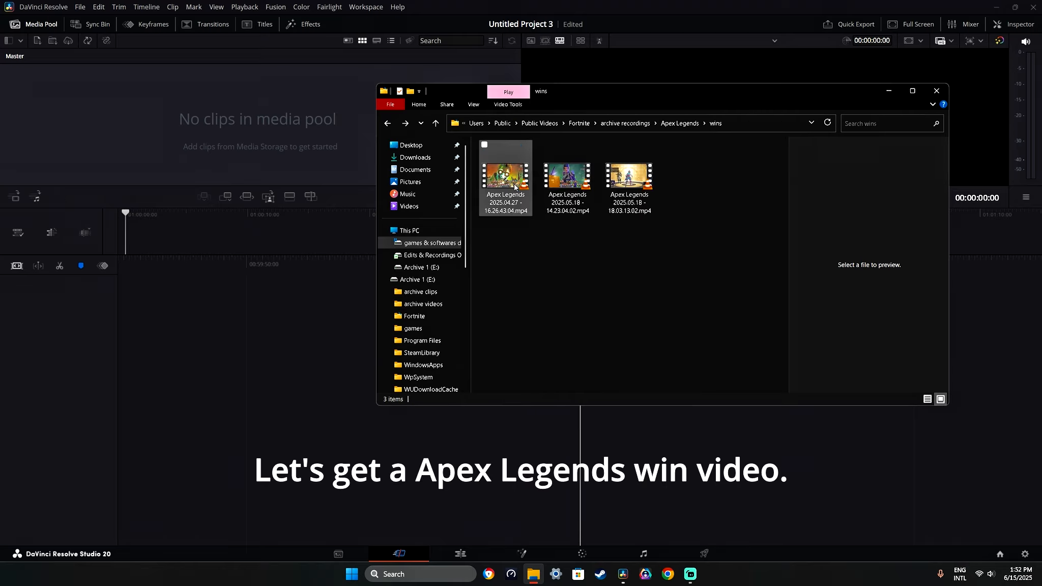
# Place the Apex Legends 2025.04.27 recording on the empty timeline and move the playhead about 2 seconds in
pyautogui.click(516, 177)
pyautogui.moveTo(515, 177); pyautogui.dragTo(342, 335)
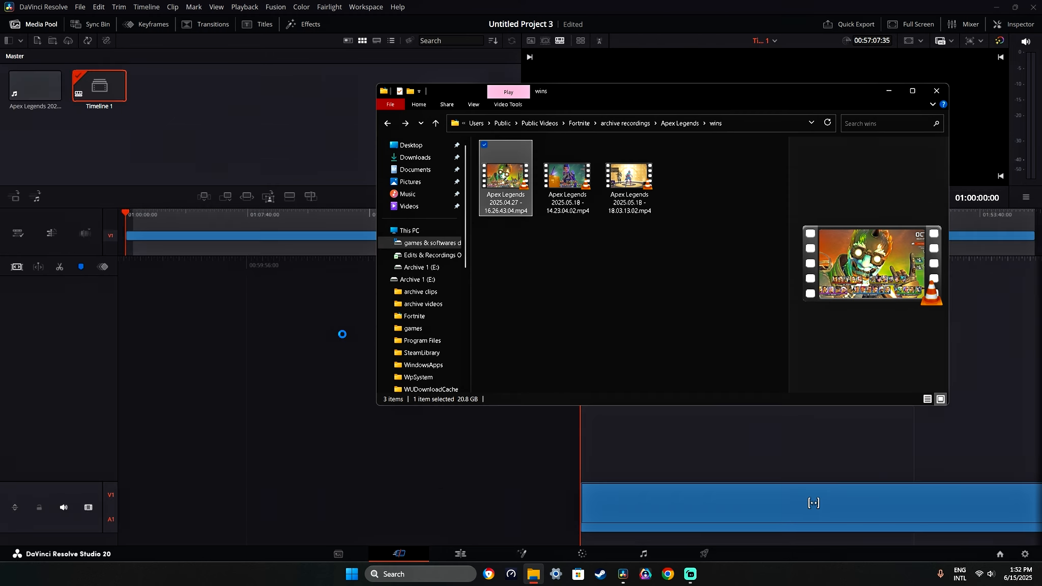
pyautogui.moveTo(625, 265); pyautogui.dragTo(457, 248)
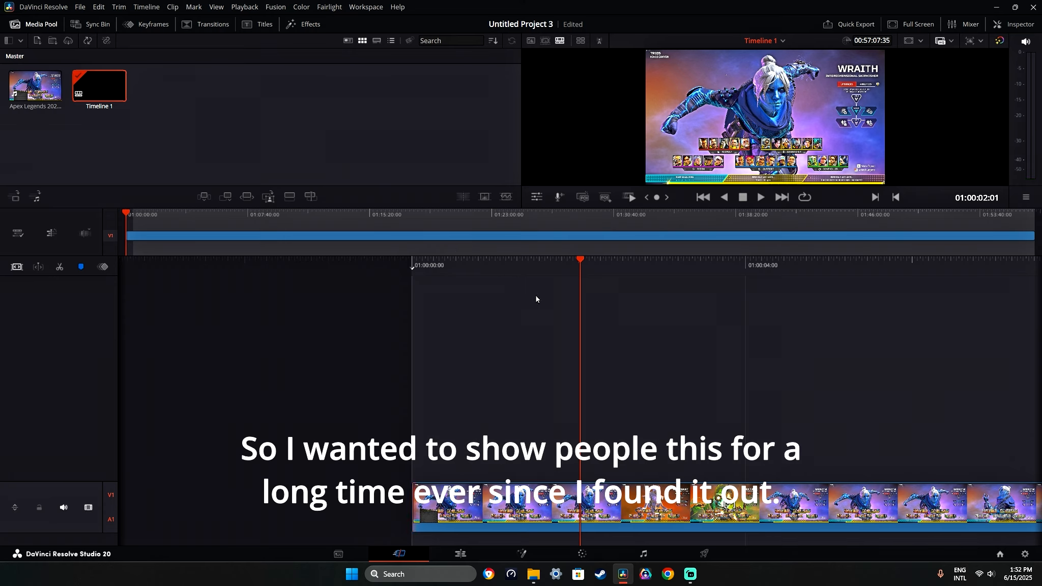
# Grade the timeline clip on the Color page with primaries Mid/Detail at 100.00 and ColorSlice saturation at 1.84
pyautogui.press('v')
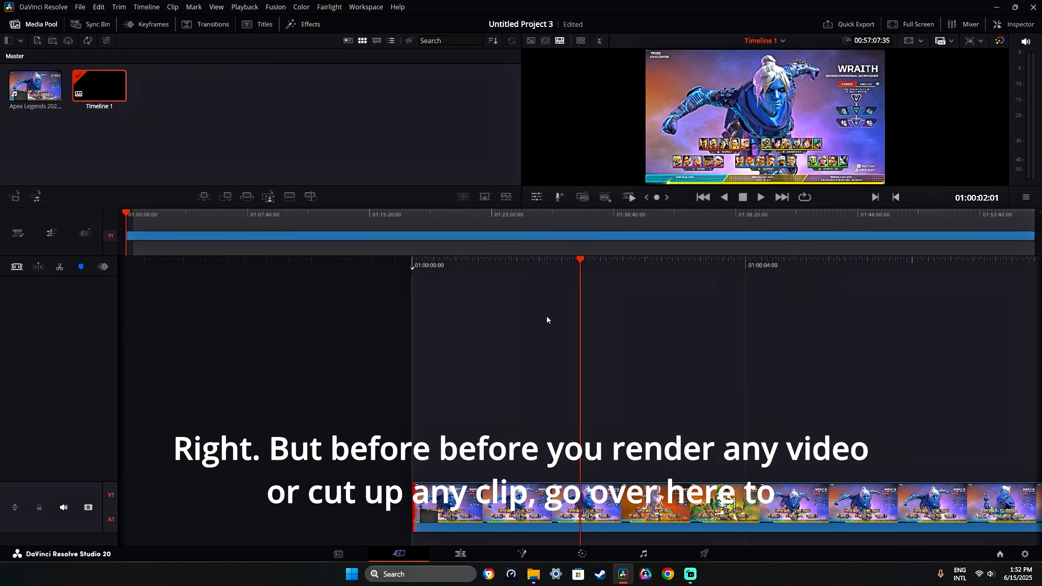
pyautogui.click(585, 510)
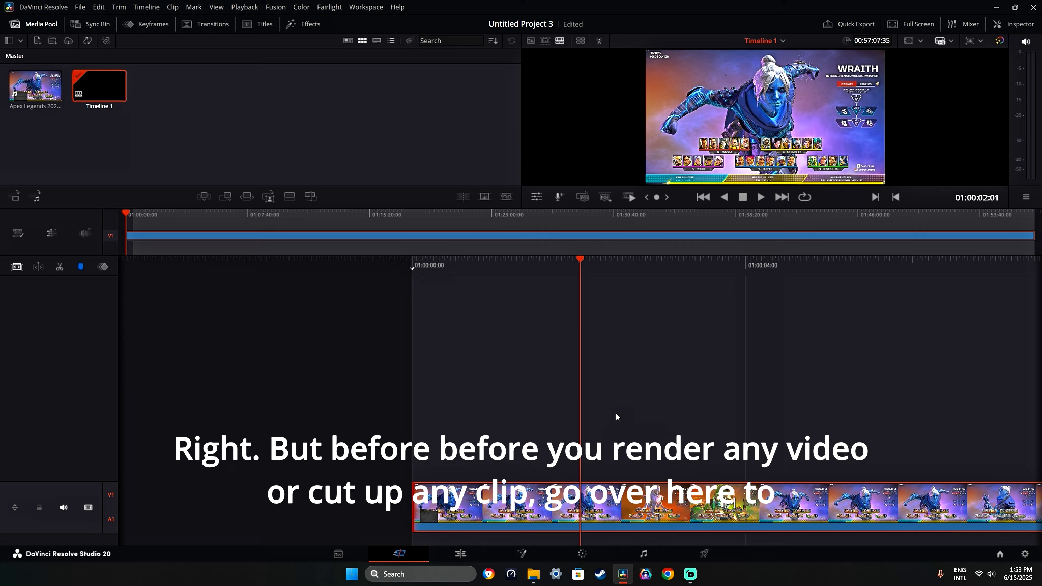
pyautogui.click(570, 558)
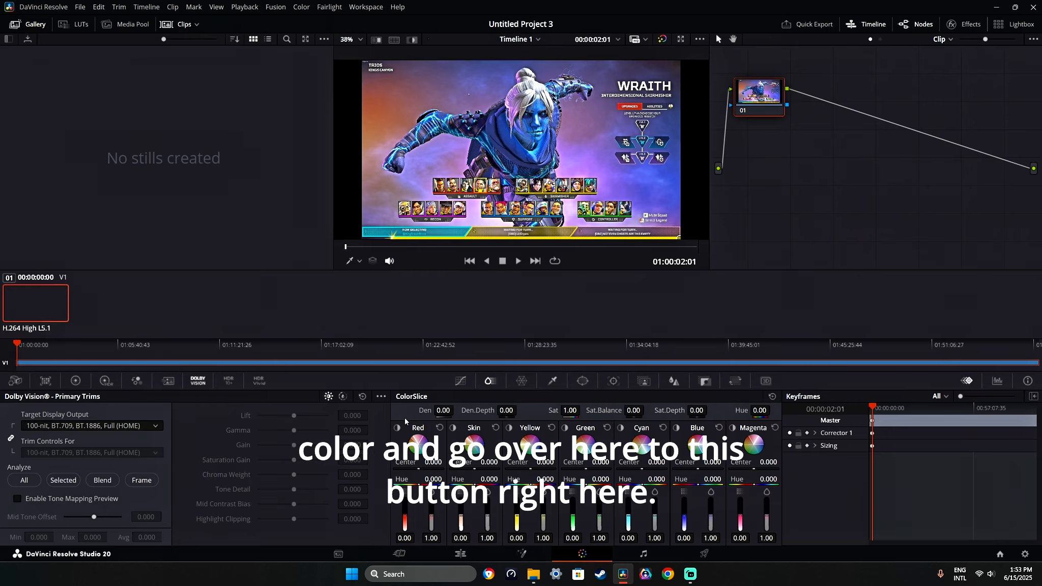
pyautogui.click(76, 386)
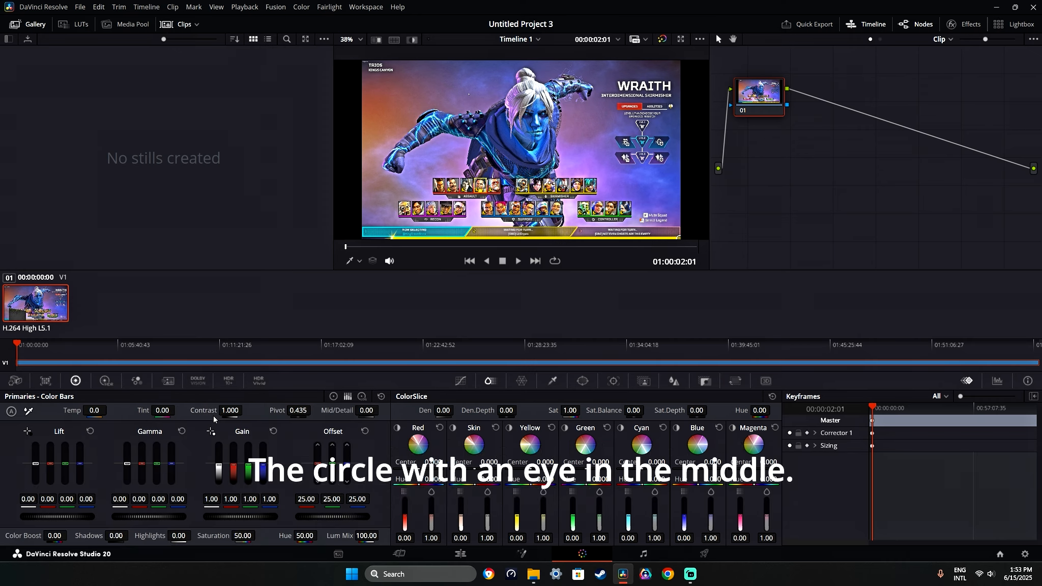
pyautogui.moveTo(366, 411); pyautogui.dragTo(382, 410)
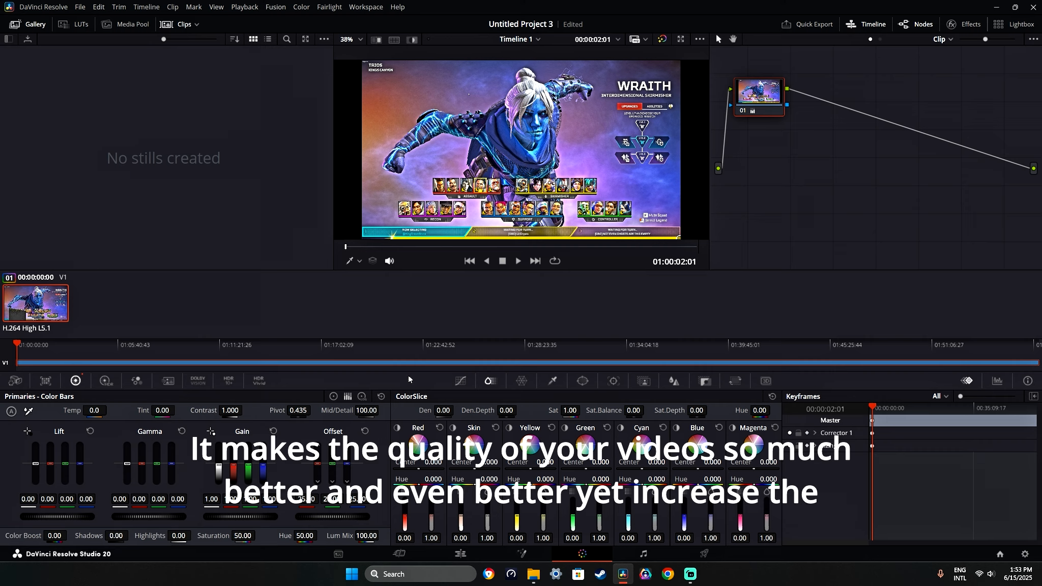
pyautogui.moveTo(570, 410); pyautogui.dragTo(587, 410)
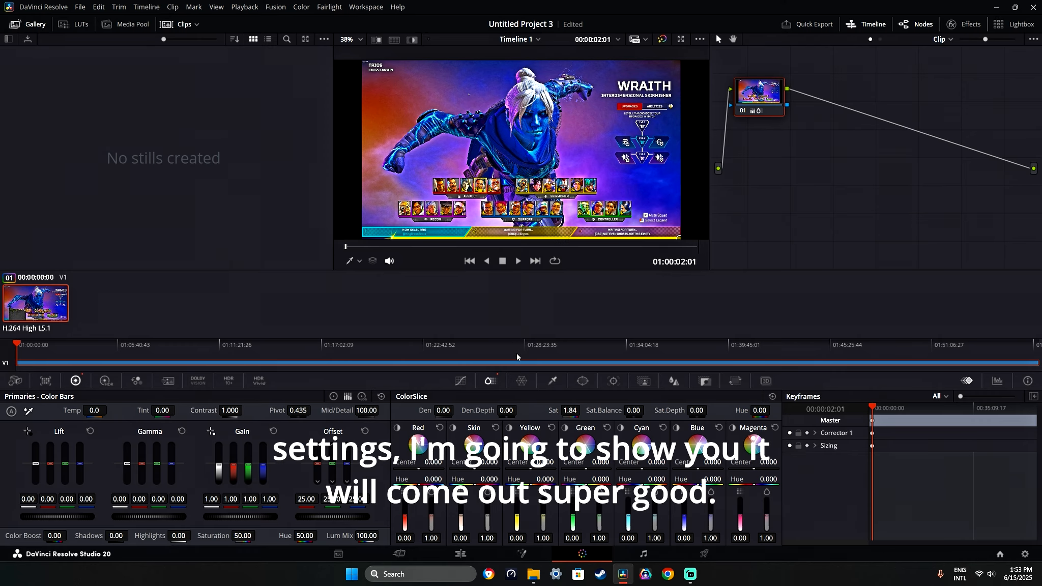
# Bring up the AI Magic Mask controls and set the quality to Better with Smart Refine at 100
pyautogui.click(515, 380)
pyautogui.click(552, 381)
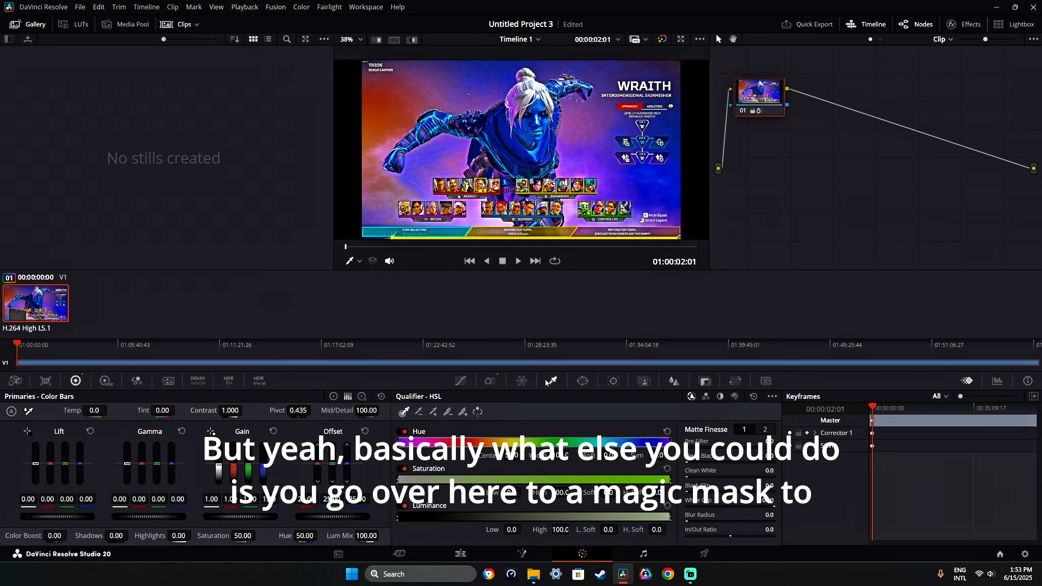
pyautogui.click(582, 386)
pyautogui.click(614, 386)
pyautogui.click(644, 386)
pyautogui.click(671, 387)
pyautogui.click(644, 382)
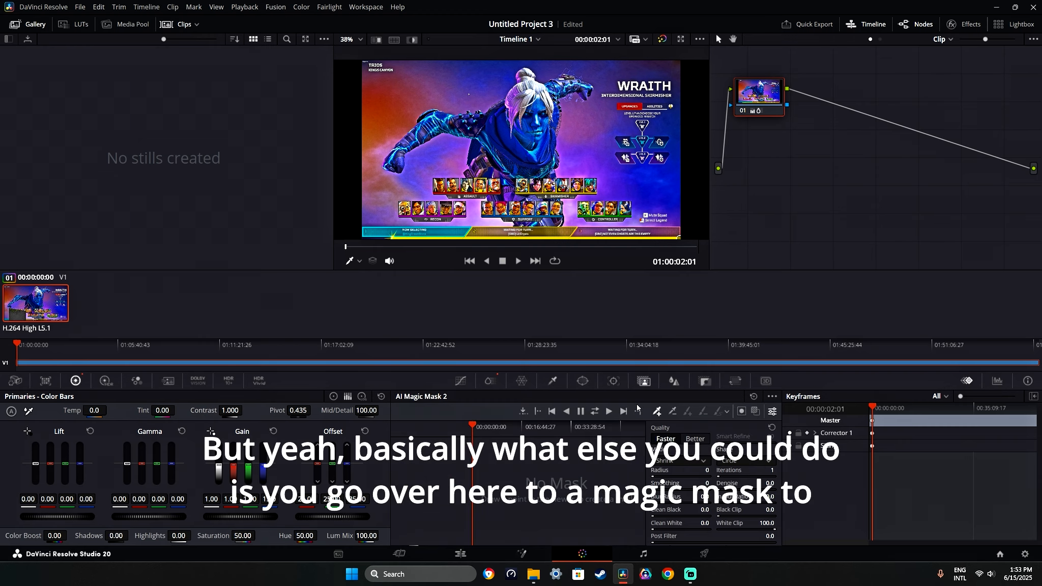
pyautogui.click(696, 439)
pyautogui.moveTo(771, 436); pyautogui.dragTo(814, 436)
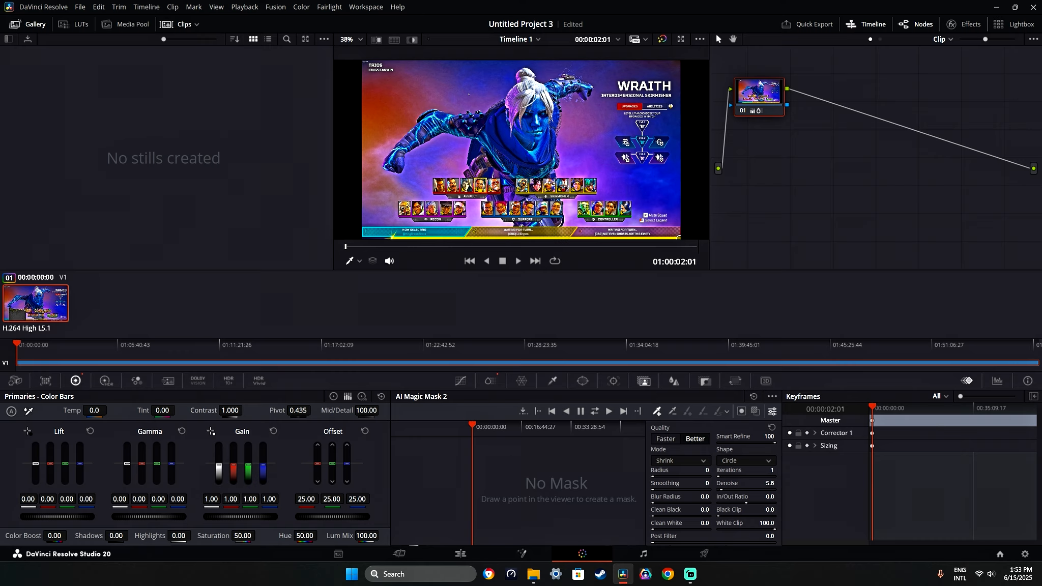
# Set the Magic Mask's Radius to 5, Iterations to 29, and Denoise, Clean Black, Clean White and Post Filter to 100
pyautogui.moveTo(746, 473); pyautogui.dragTo(733, 492)
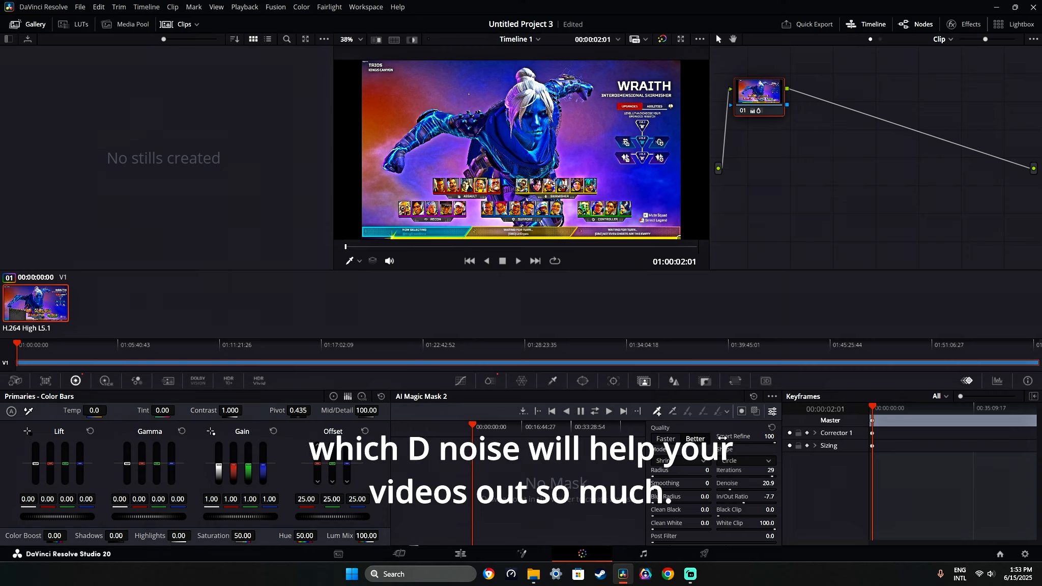
pyautogui.moveTo(730, 493); pyautogui.dragTo(776, 492)
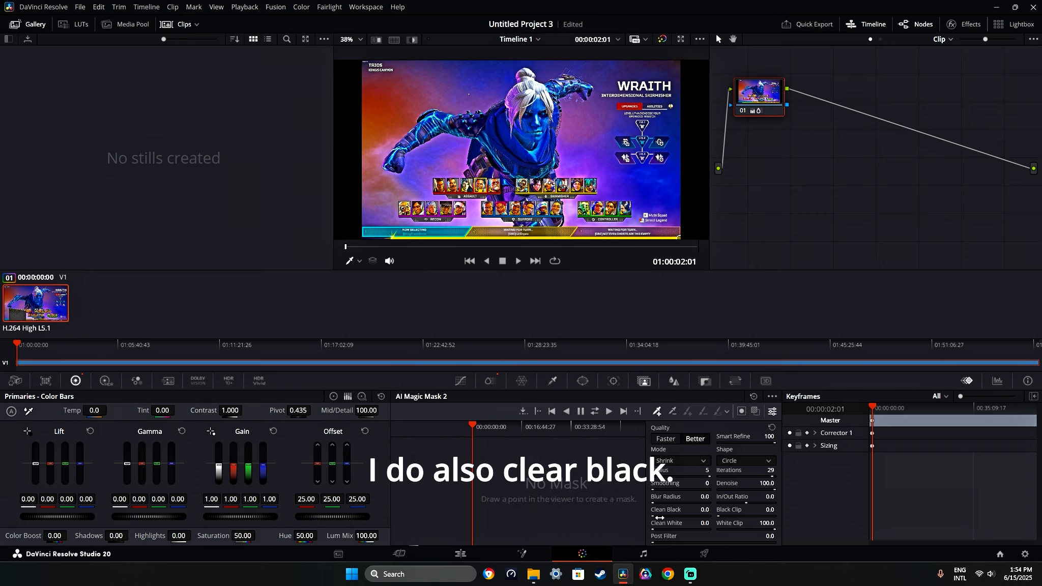
pyautogui.moveTo(657, 517); pyautogui.dragTo(776, 542)
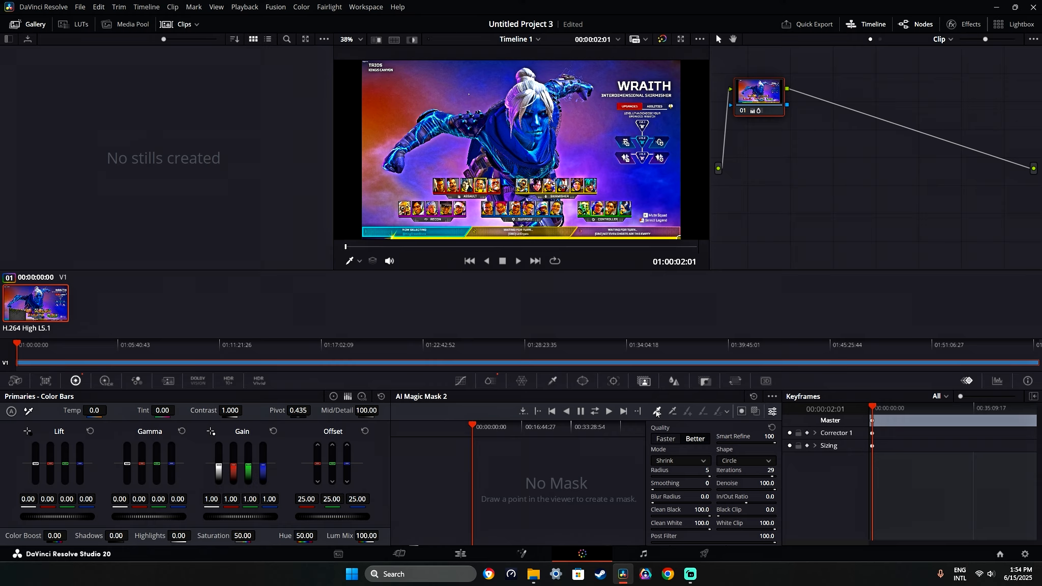
# Look through the Color page palettes, from sizing and curves to ColorSlice, for the HDR controls
pyautogui.click(673, 382)
pyautogui.click(704, 381)
pyautogui.click(736, 381)
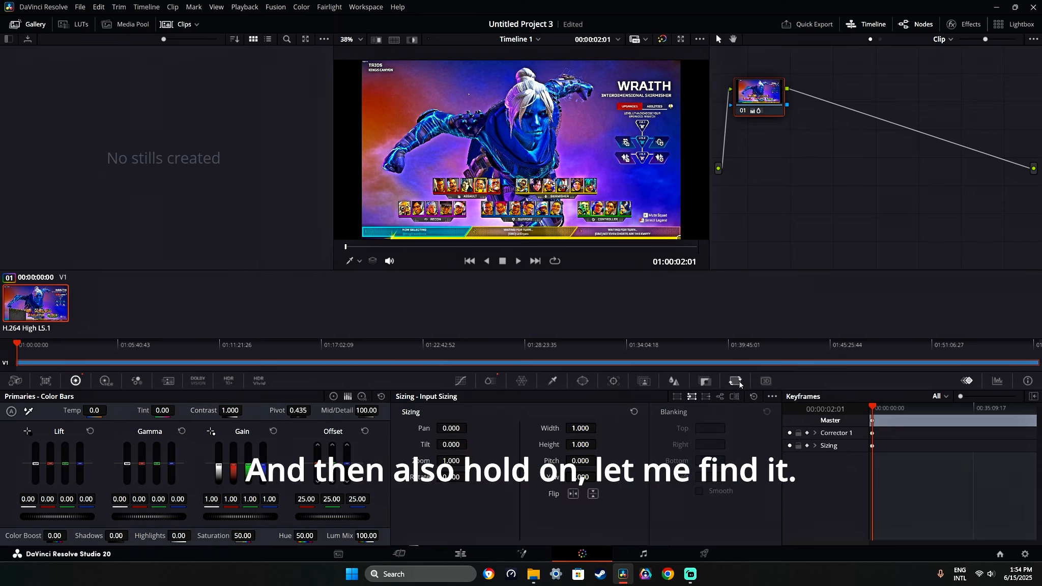
pyautogui.click(490, 381)
pyautogui.click(461, 381)
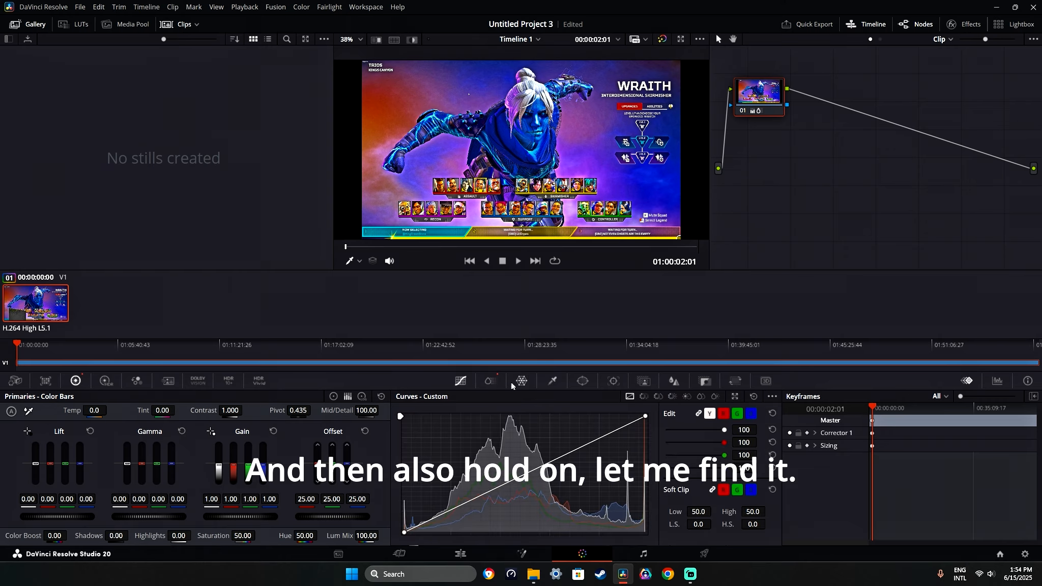
pyautogui.click(521, 382)
pyautogui.click(583, 381)
pyautogui.click(614, 381)
pyautogui.click(645, 381)
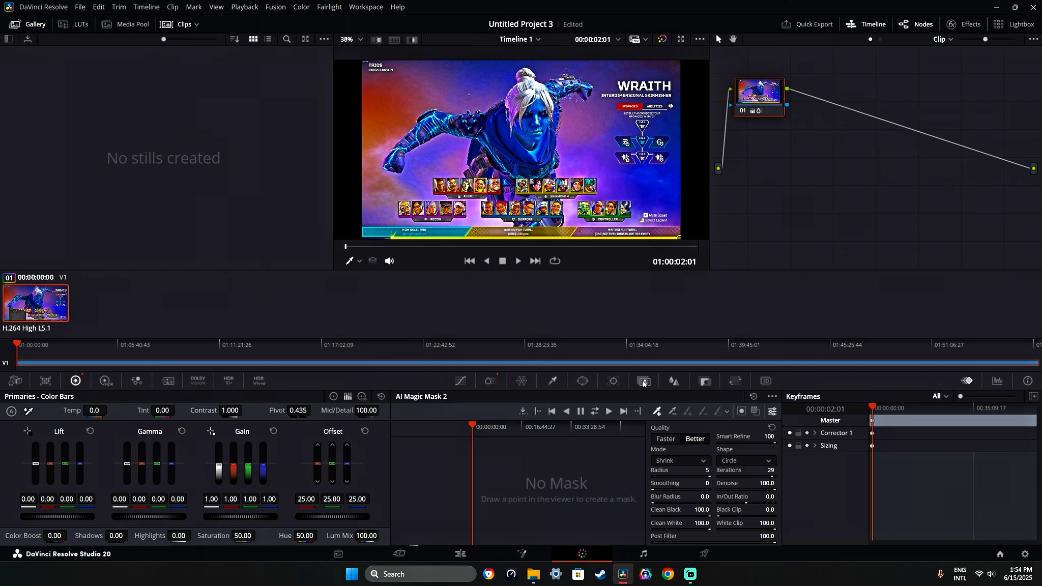
pyautogui.click(704, 381)
pyautogui.click(674, 381)
pyautogui.click(735, 381)
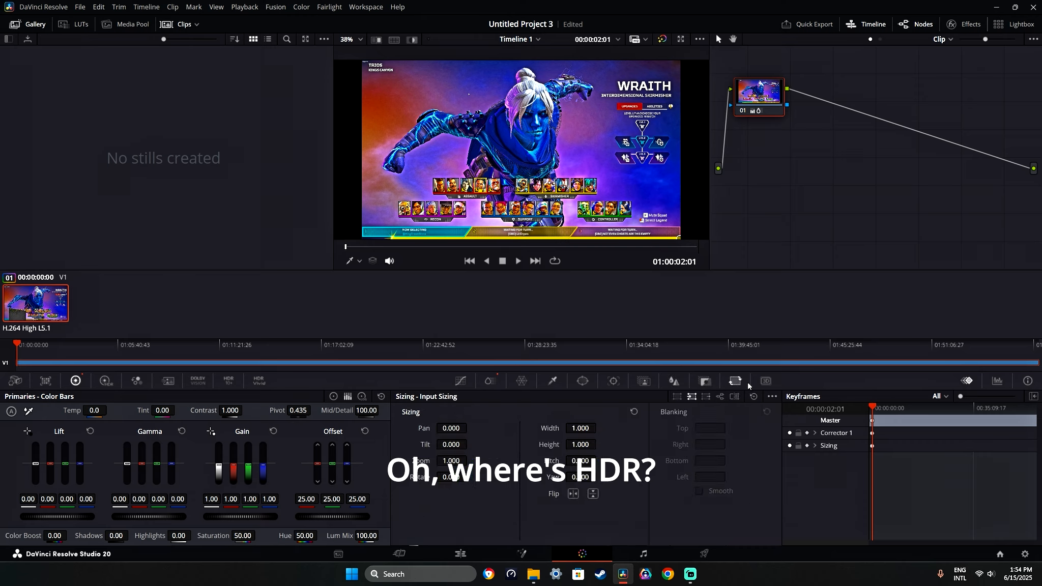
pyautogui.click(464, 382)
pyautogui.click(490, 381)
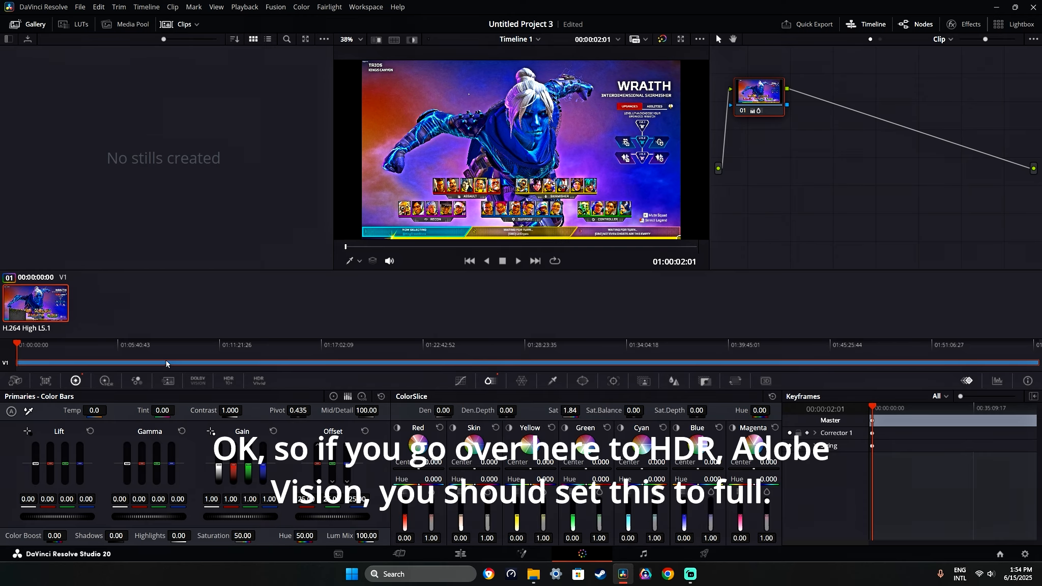
# Set the Dolby Vision target display output to 1000-nit, BT.2020, ST.2084, Full (HOME), and start analyzing the selected clip but cancel the analysis
pyautogui.click(188, 380)
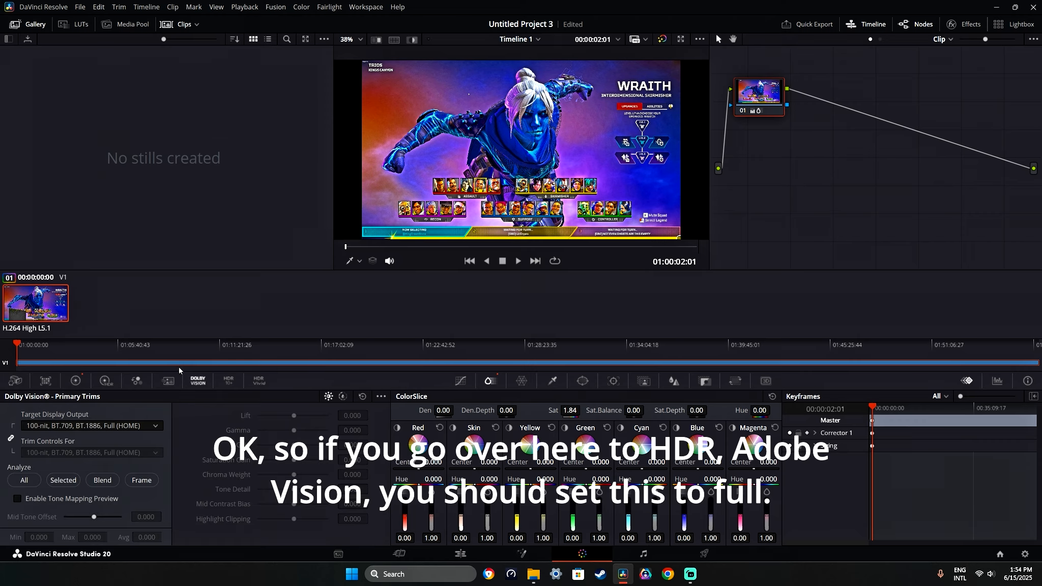
pyautogui.click(111, 425)
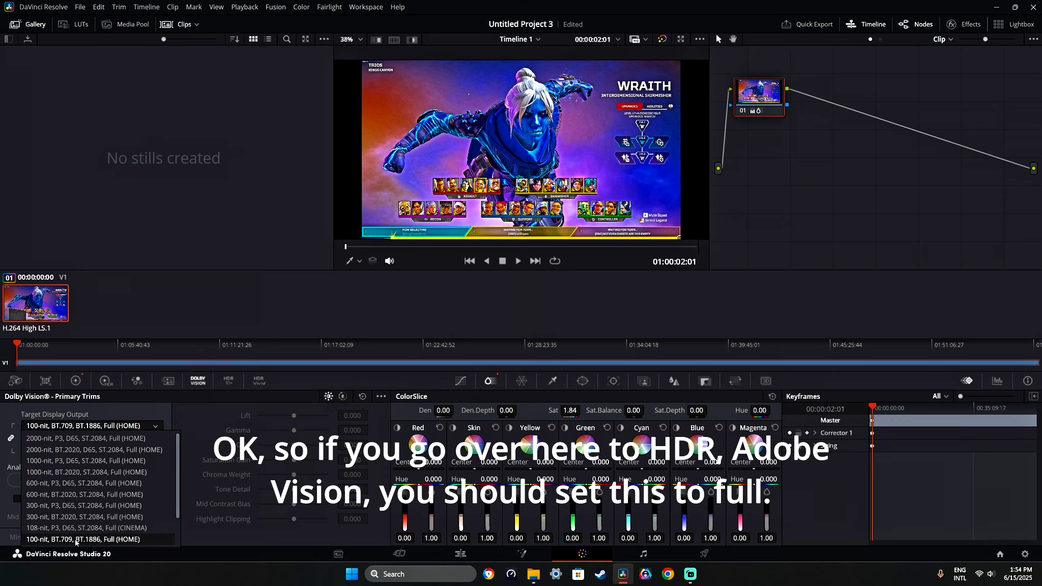
pyautogui.click(71, 473)
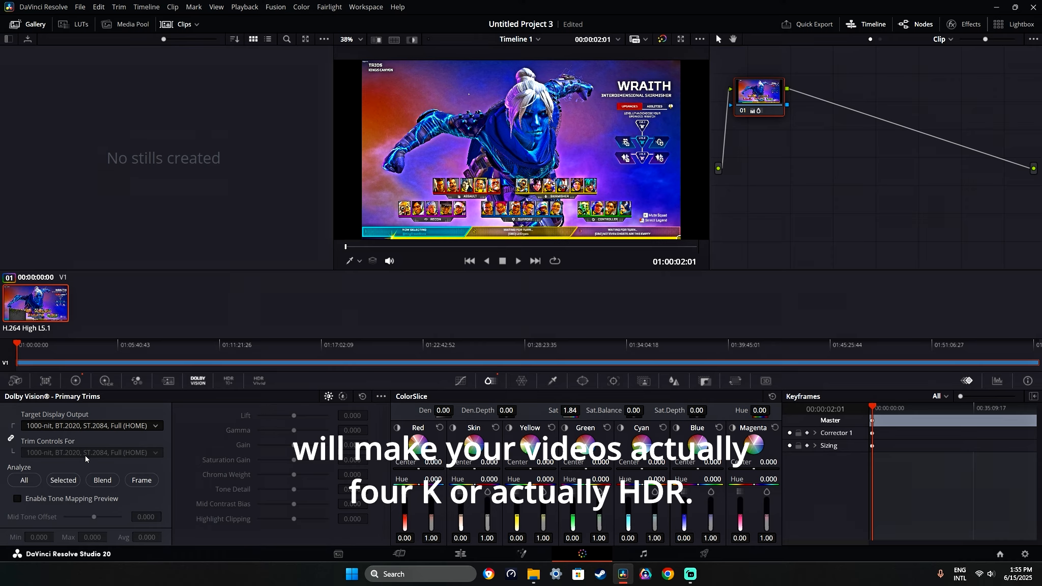
pyautogui.click(73, 482)
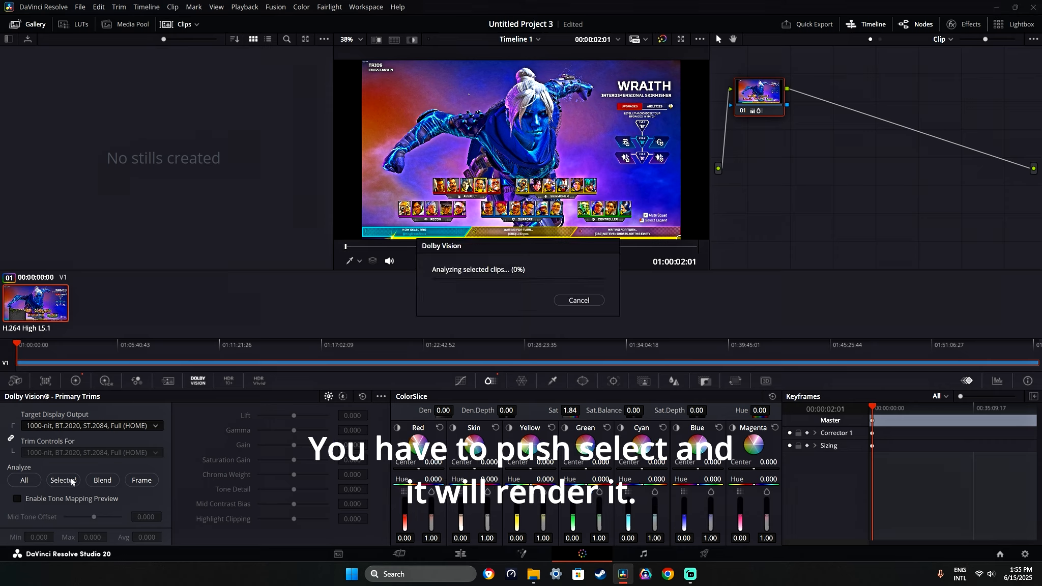
pyautogui.click(578, 302)
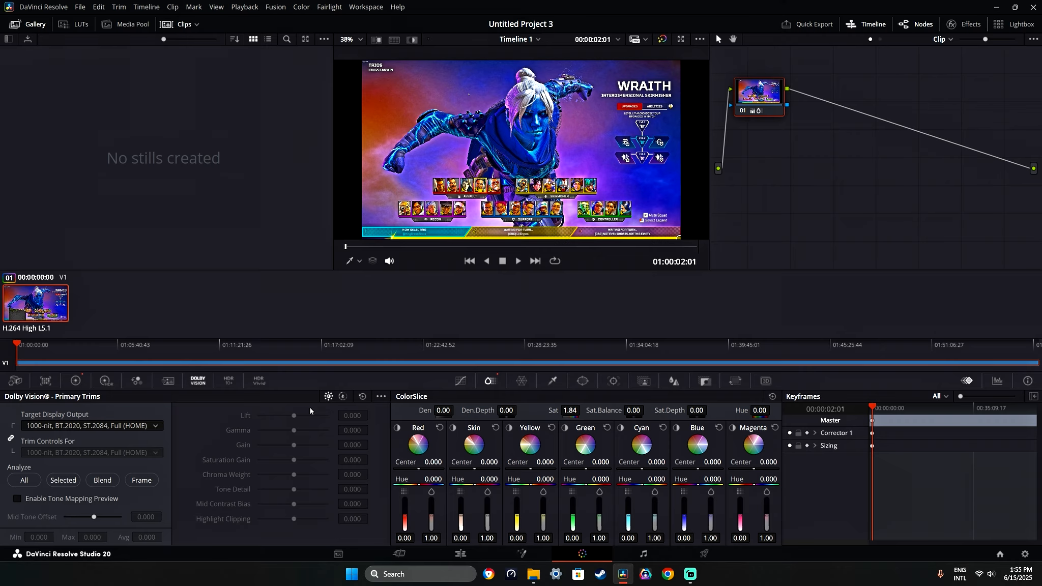
pyautogui.hotkey('alt', 'z')
pyautogui.hotkey('alt', 'z')
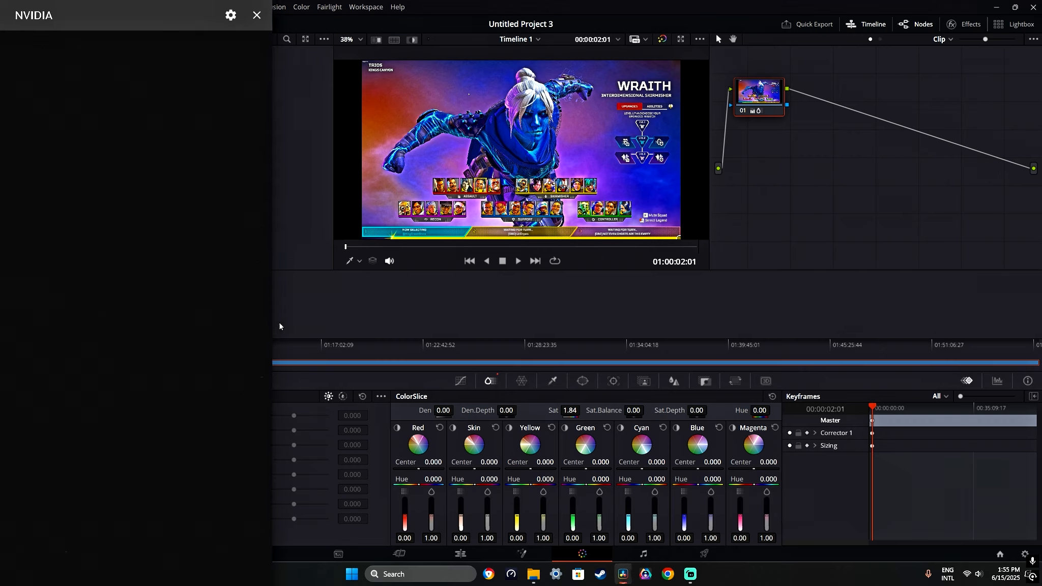
# Set the HDR Vivid target display output to HDR BT2020, Gamma PQ, 1000 nits
pyautogui.click(227, 384)
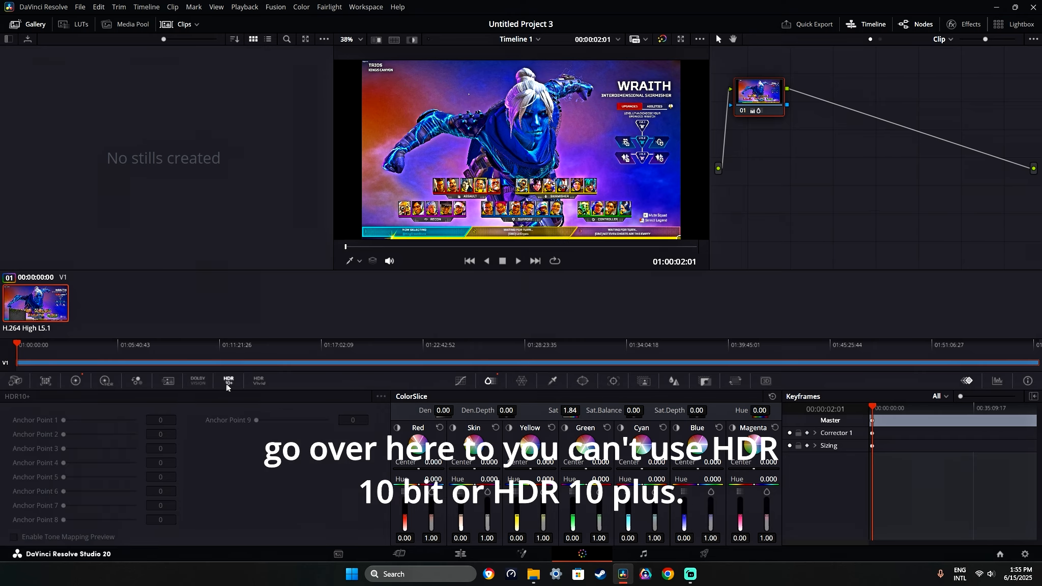
pyautogui.click(259, 381)
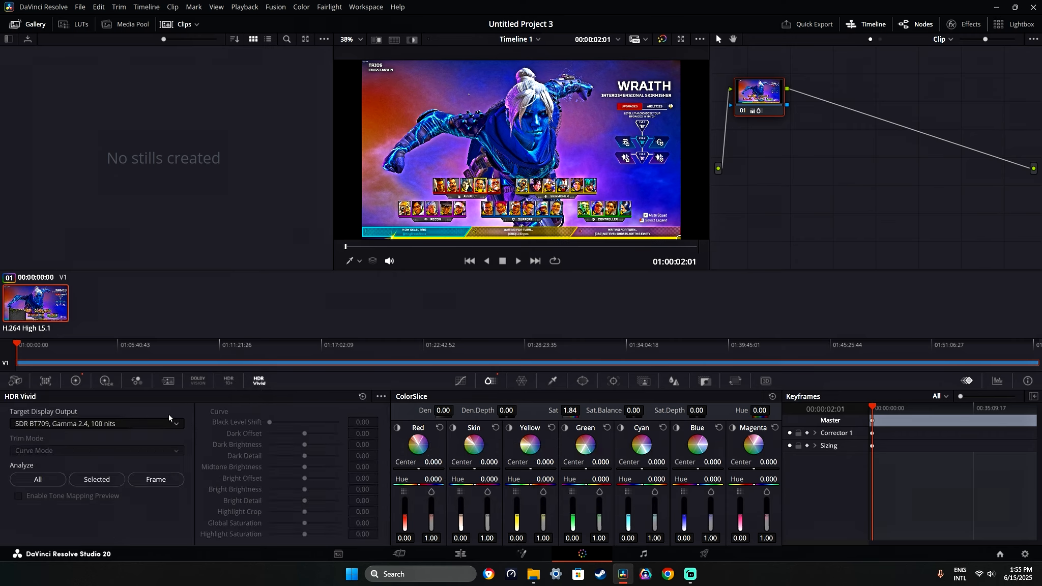
pyautogui.click(153, 423)
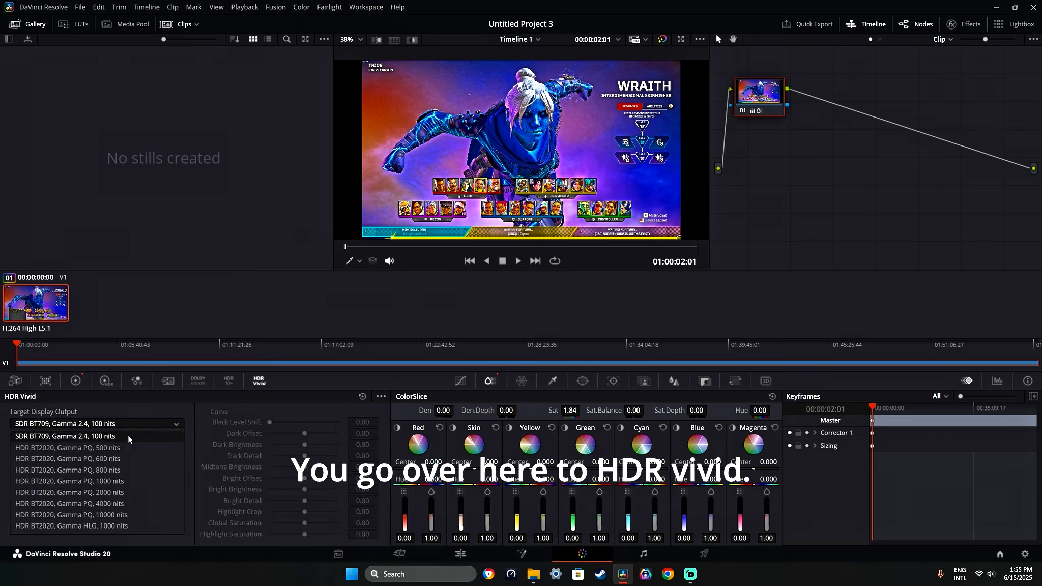
pyautogui.click(123, 483)
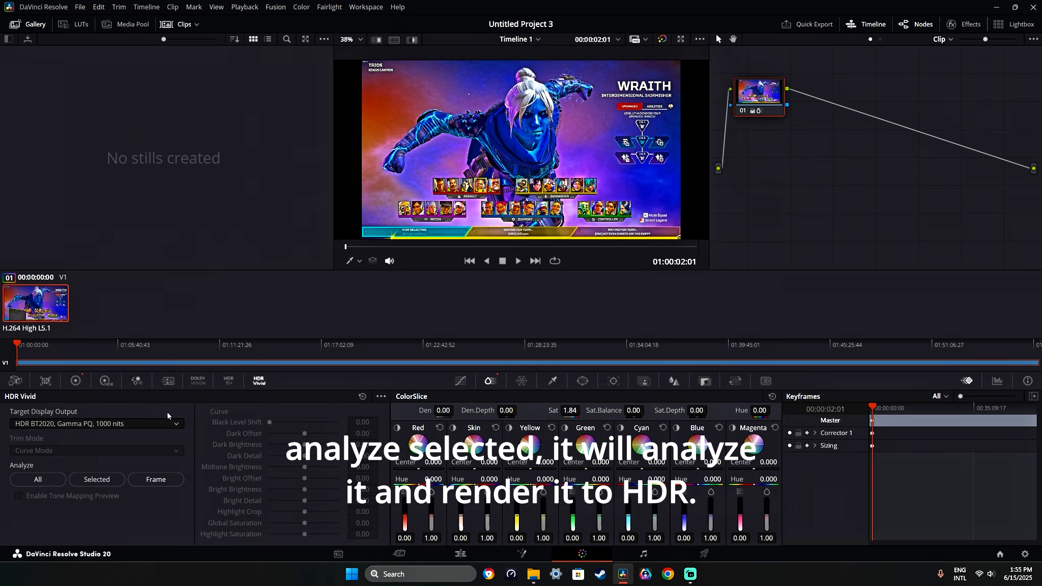
# Examine the Motion Effects options for the Spatial NR mode and the Motion Blur estimation type and range
pyautogui.click(105, 382)
pyautogui.click(137, 380)
pyautogui.click(168, 381)
pyautogui.click(196, 382)
pyautogui.click(169, 382)
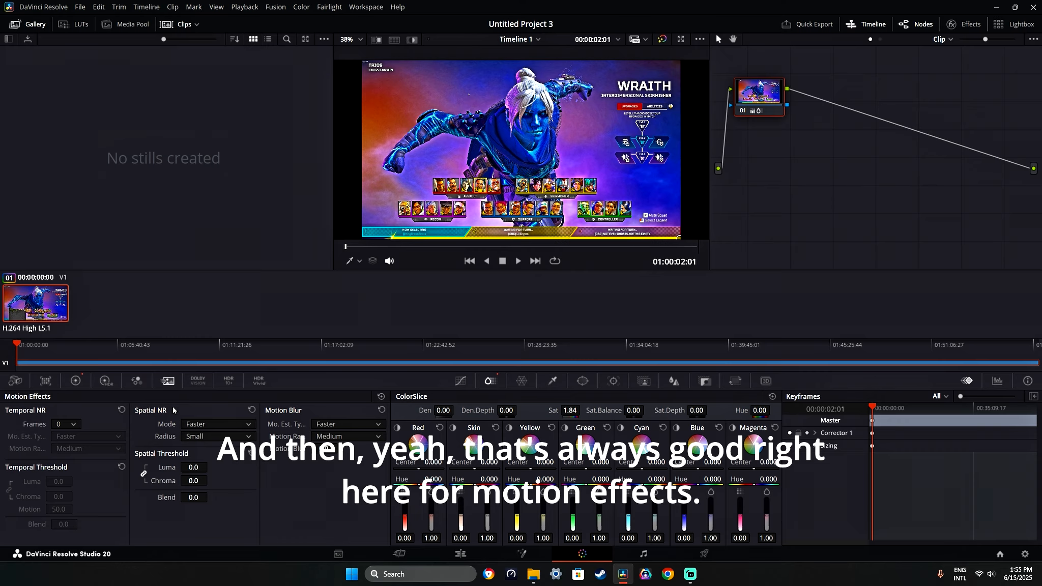
pyautogui.click(199, 425)
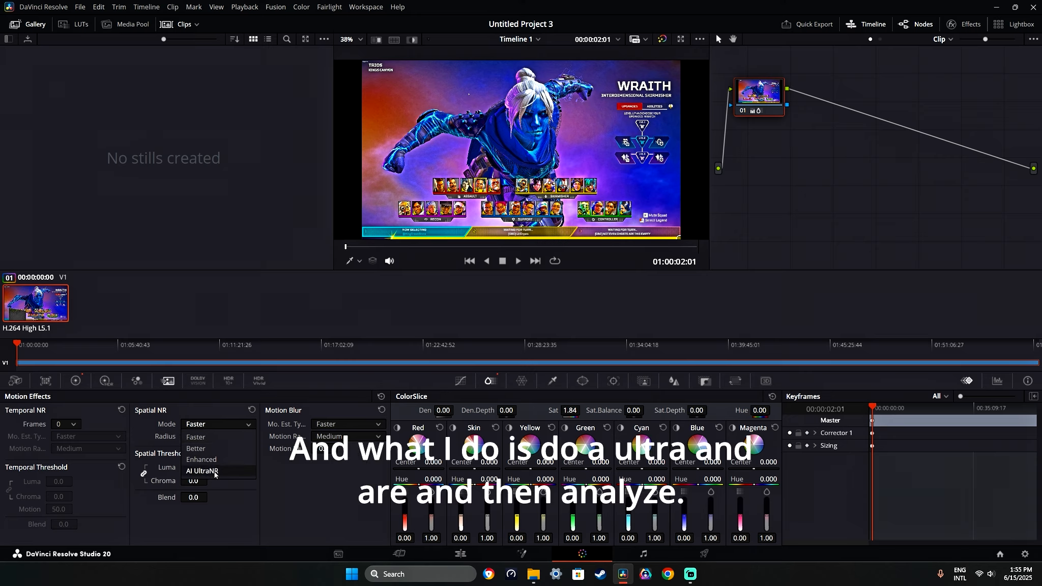
pyautogui.click(300, 463)
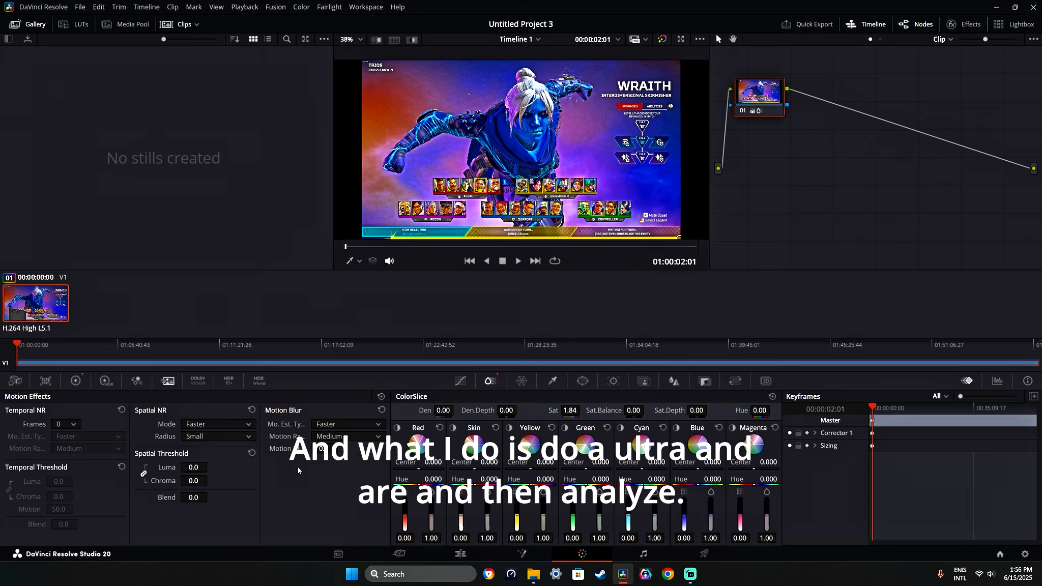
pyautogui.click(345, 424)
pyautogui.click(338, 424)
pyautogui.click(338, 437)
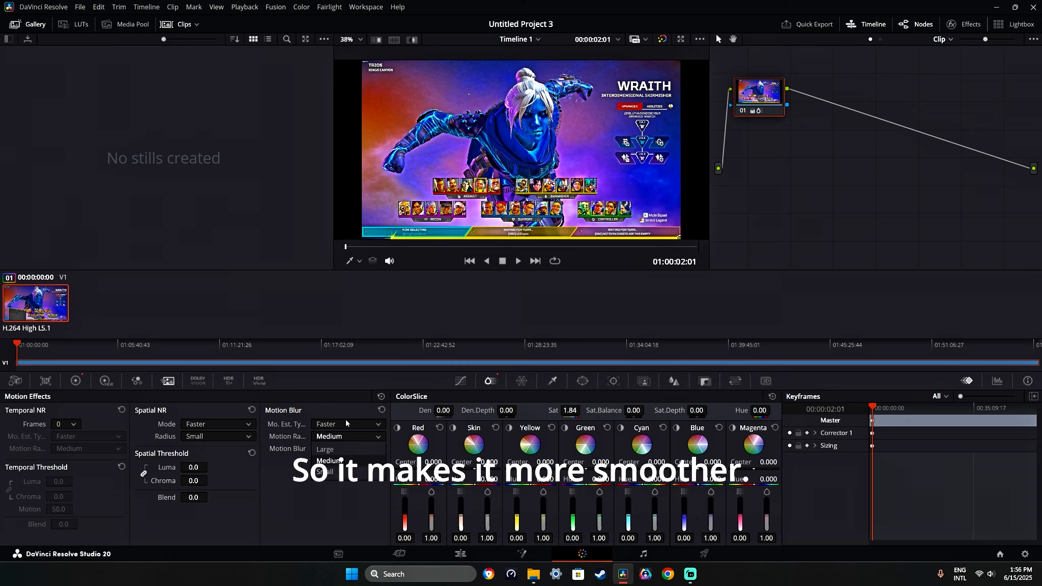
pyautogui.click(346, 424)
pyautogui.click(346, 422)
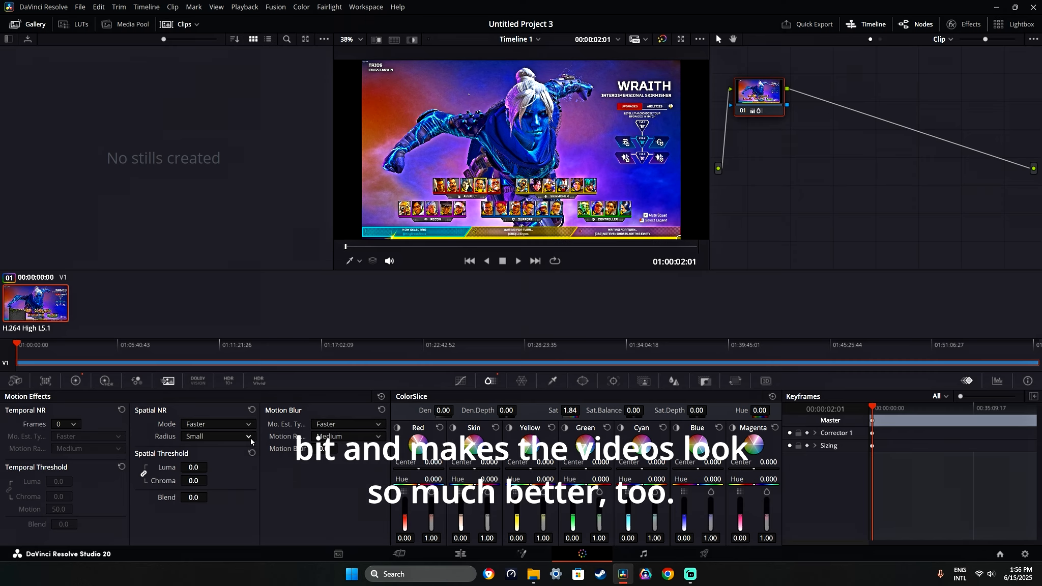
pyautogui.click(136, 381)
pyautogui.click(76, 381)
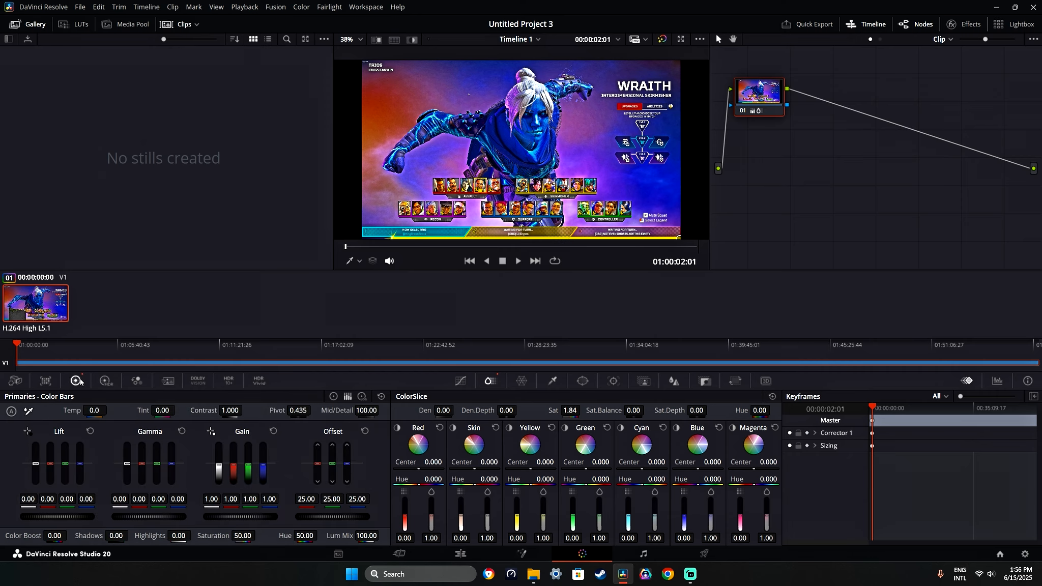
pyautogui.click(46, 380)
pyautogui.click(15, 381)
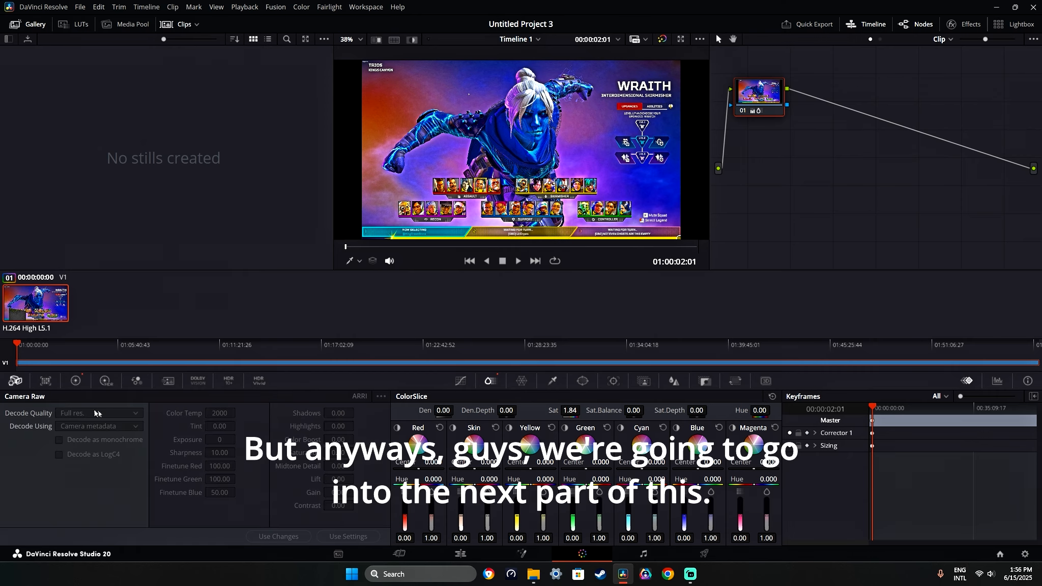
pyautogui.click(45, 381)
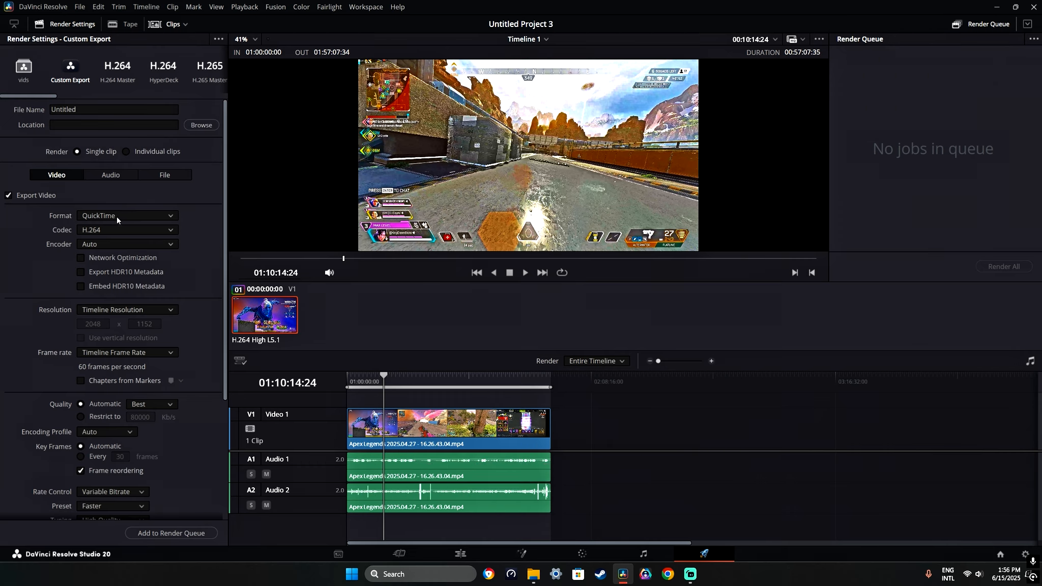
# Keep QuickTime as the custom export format and set the video codec to H.265
pyautogui.click(101, 217)
pyautogui.click(101, 219)
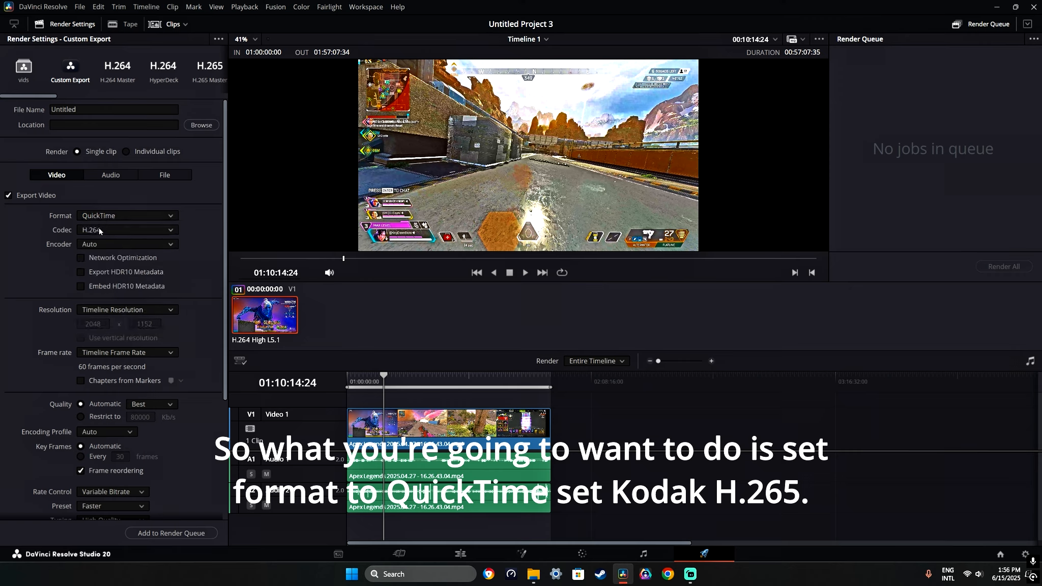
pyautogui.click(100, 231)
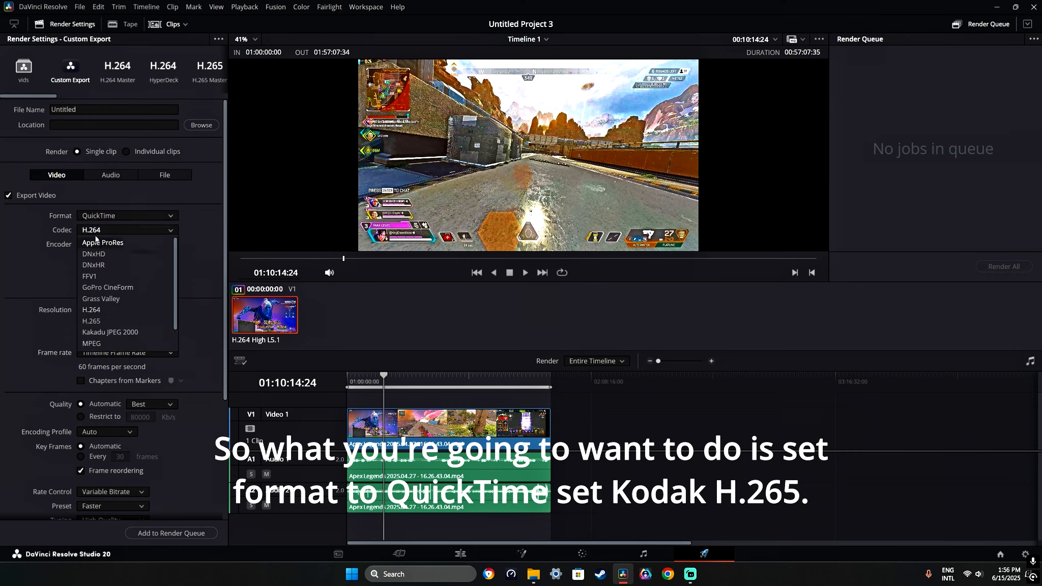
pyautogui.click(96, 321)
# Examine the available video codec and encoder options, keeping H.265 as the export codec
pyautogui.click(103, 247)
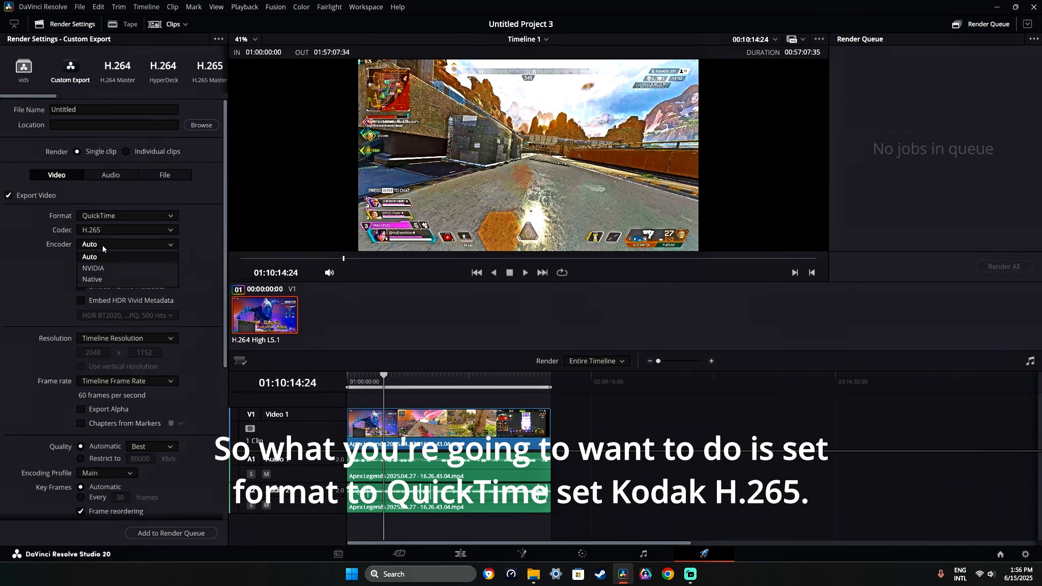
pyautogui.click(105, 231)
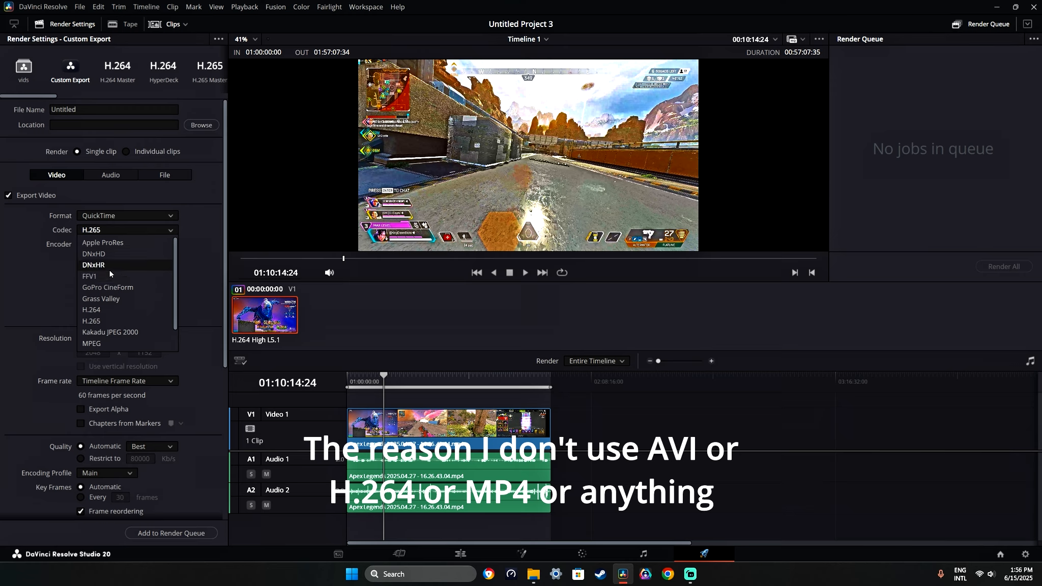
pyautogui.click(62, 248)
pyautogui.click(94, 248)
pyautogui.click(94, 250)
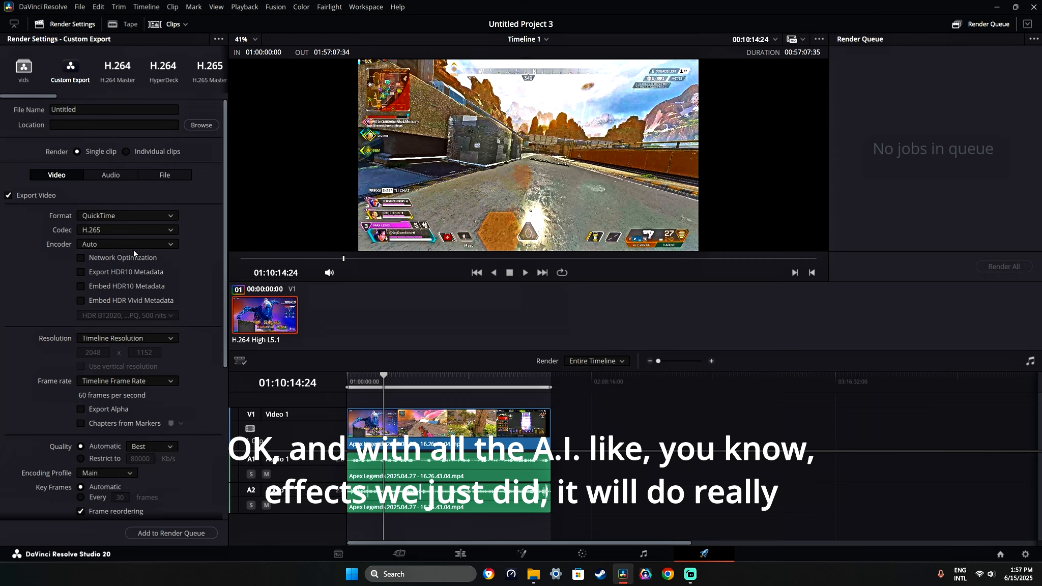
pyautogui.click(108, 230)
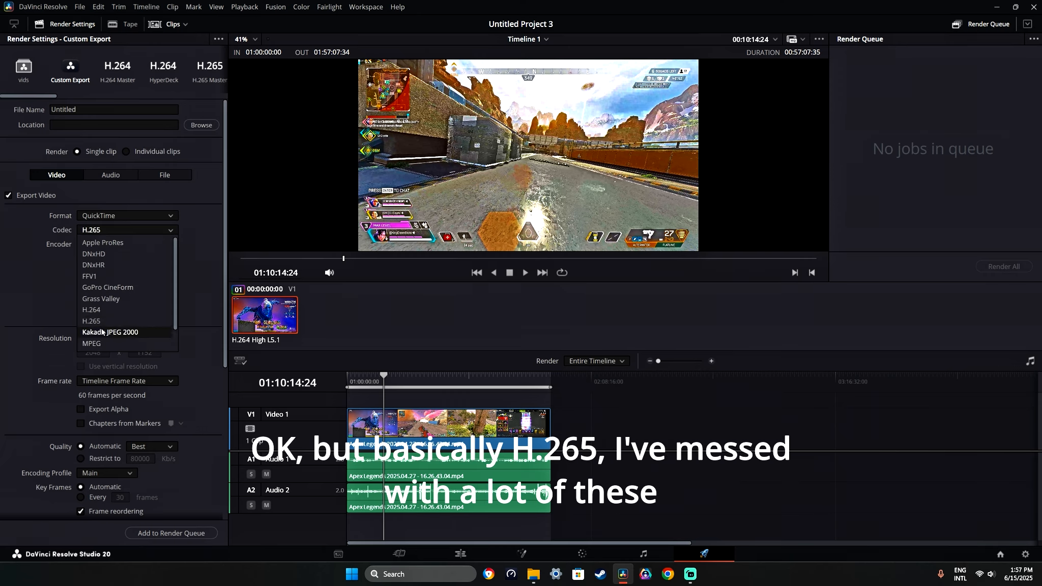
pyautogui.click(107, 319)
pyautogui.click(112, 233)
pyautogui.scroll(-2, 95, 270)
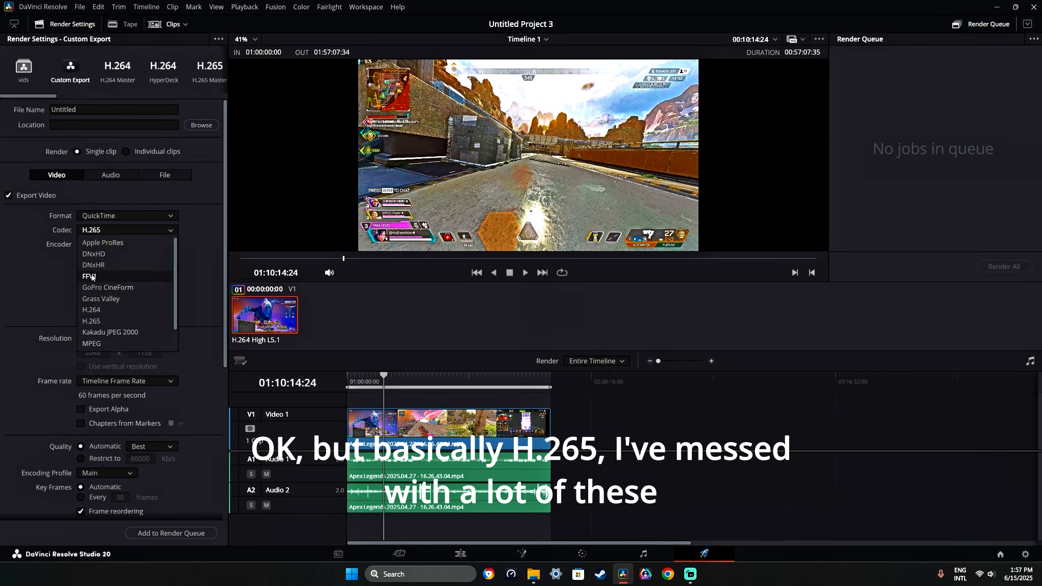
pyautogui.click(63, 246)
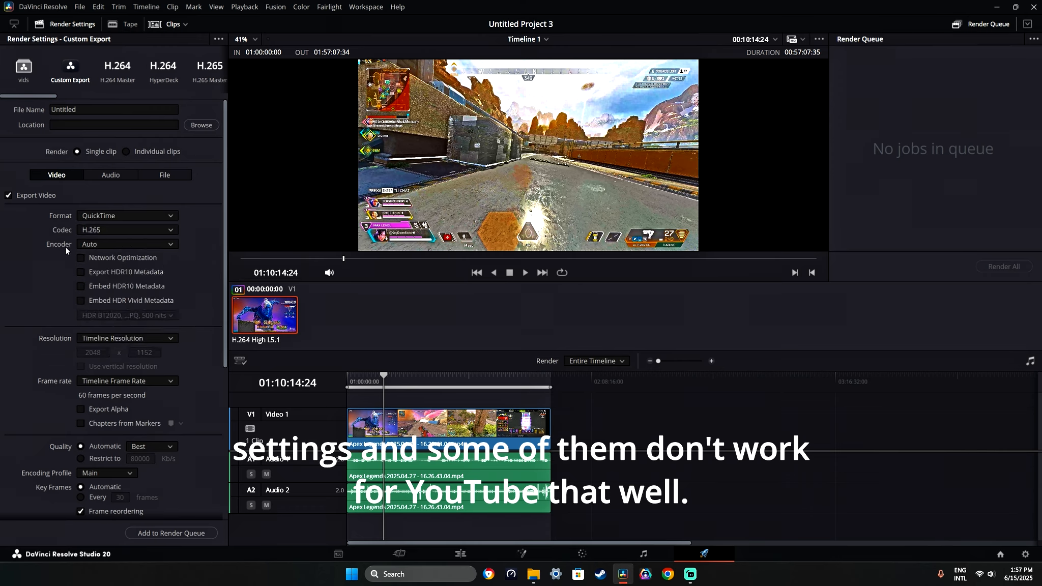
# Set the video encoder to NVIDIA for the H.265 export
pyautogui.click(95, 246)
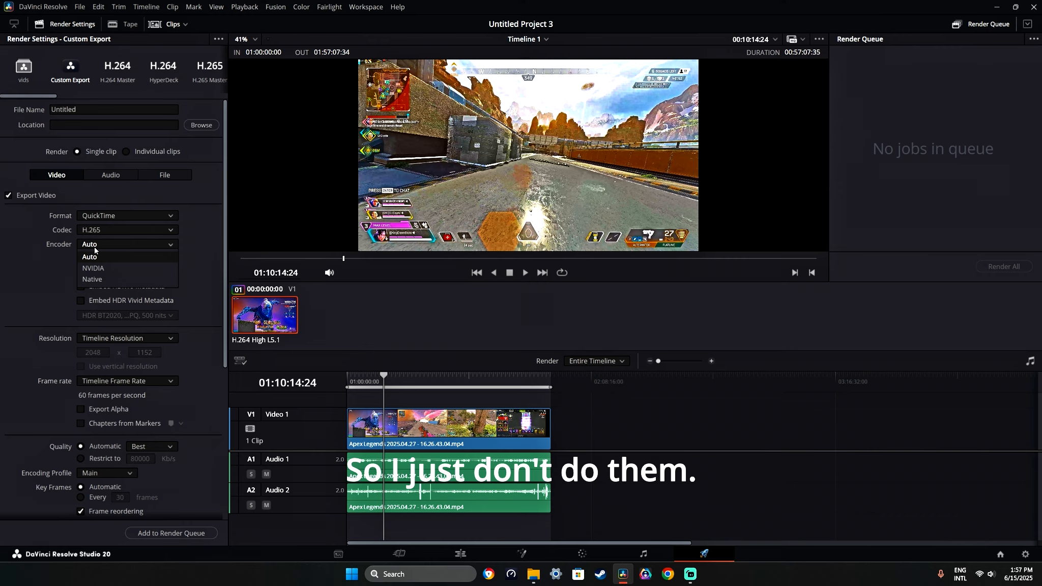
pyautogui.click(101, 250)
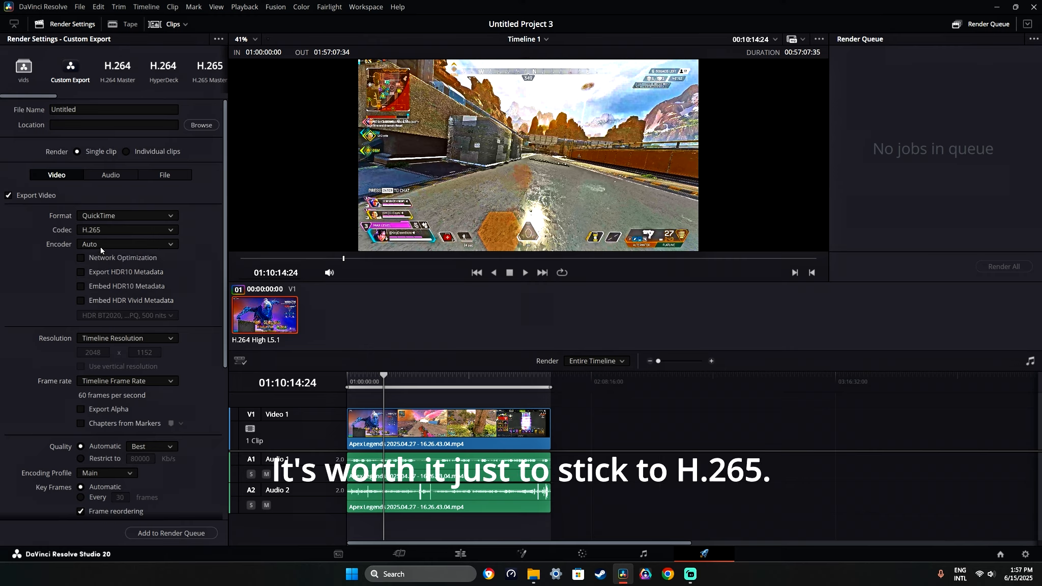
pyautogui.click(105, 246)
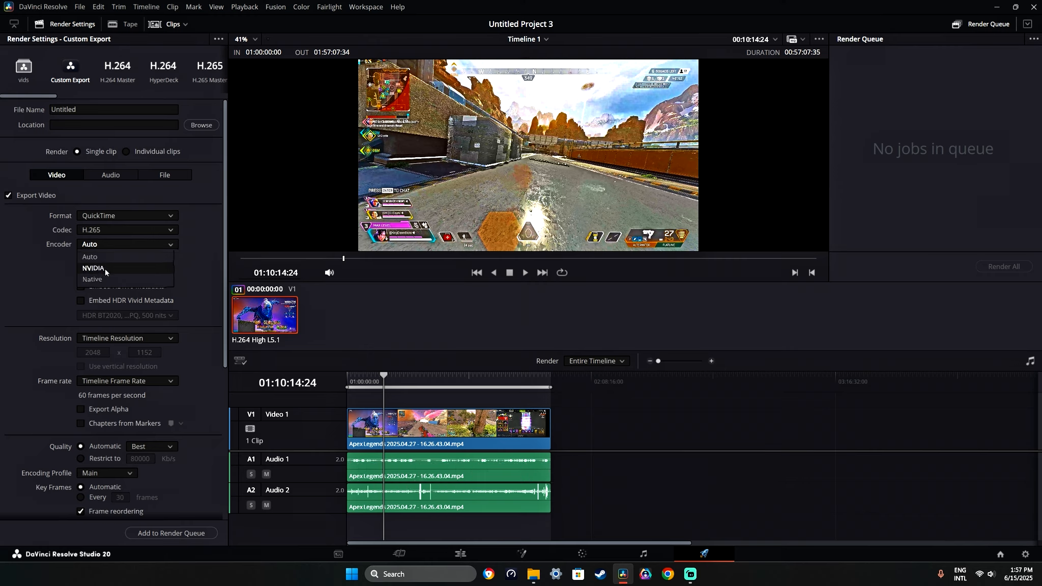
pyautogui.click(101, 269)
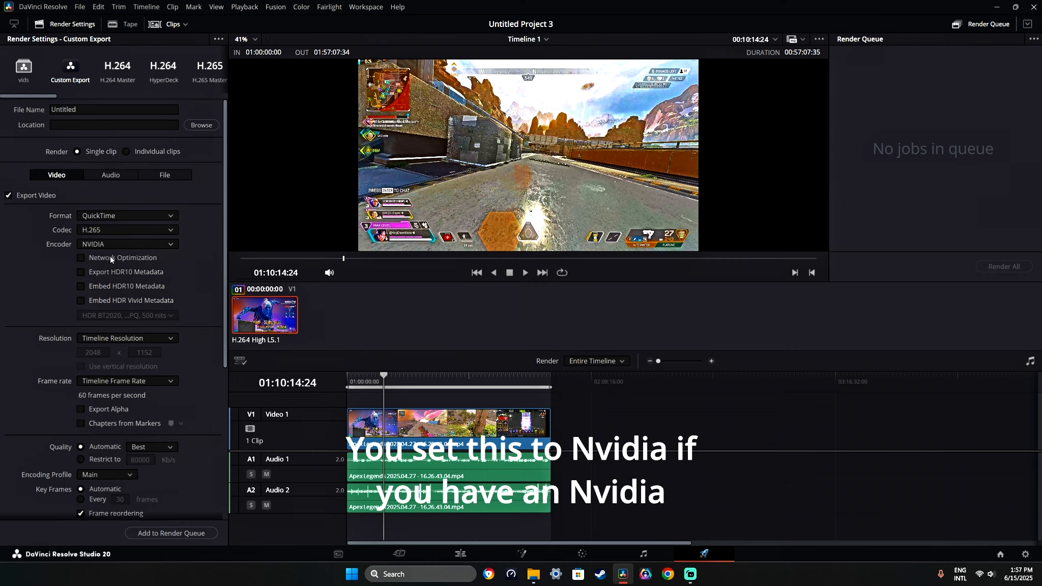
# Enable Network Optimization and leave Export HDR10, Embed HDR10 and Embed HDR Vivid Metadata turned off
pyautogui.click(104, 300)
pyautogui.scroll(-3, 69, 311)
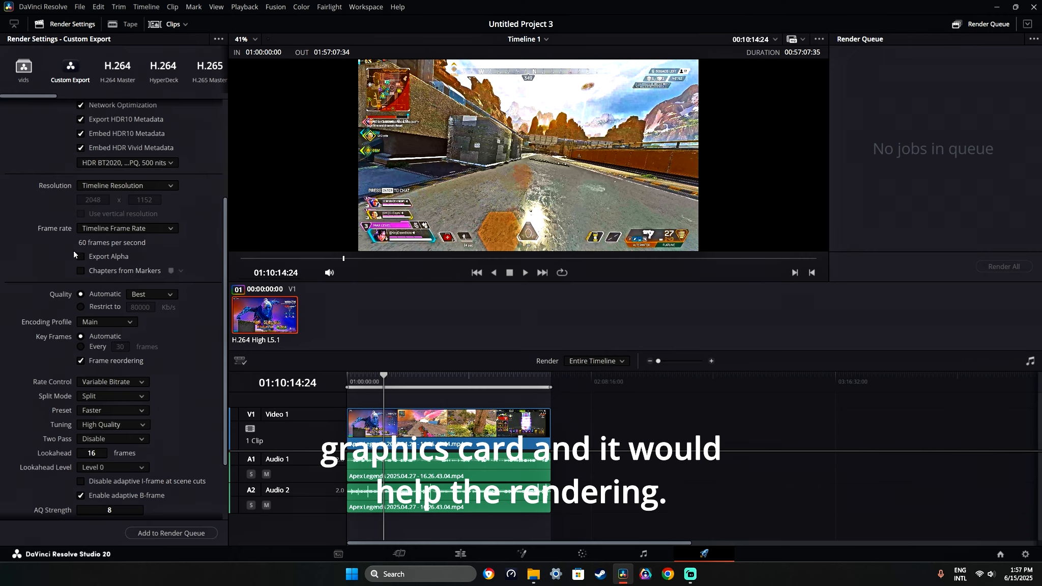
pyautogui.scroll(-2, 73, 249)
pyautogui.scroll(4, 90, 197)
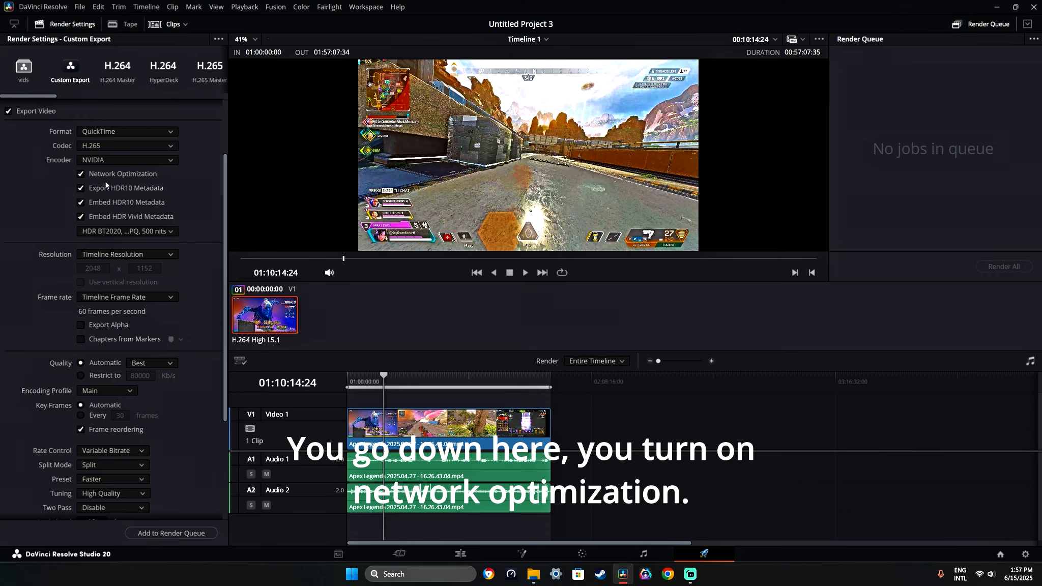
pyautogui.click(105, 189)
pyautogui.click(97, 217)
pyautogui.click(97, 202)
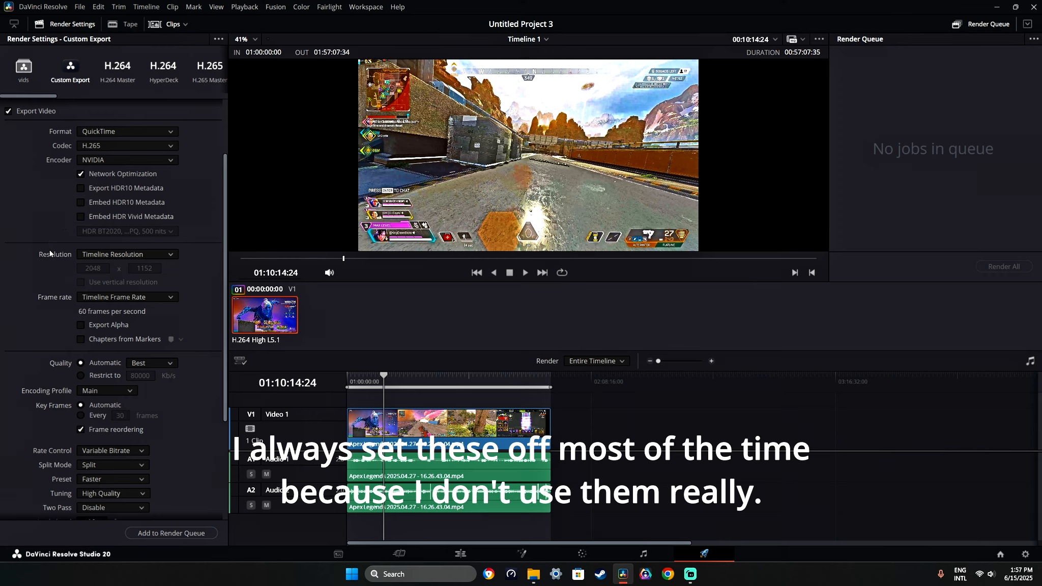
# Keep the resolution at Timeline Resolution and set the encoding profile to Main 4:4:4 10
pyautogui.click(114, 255)
pyautogui.click(101, 262)
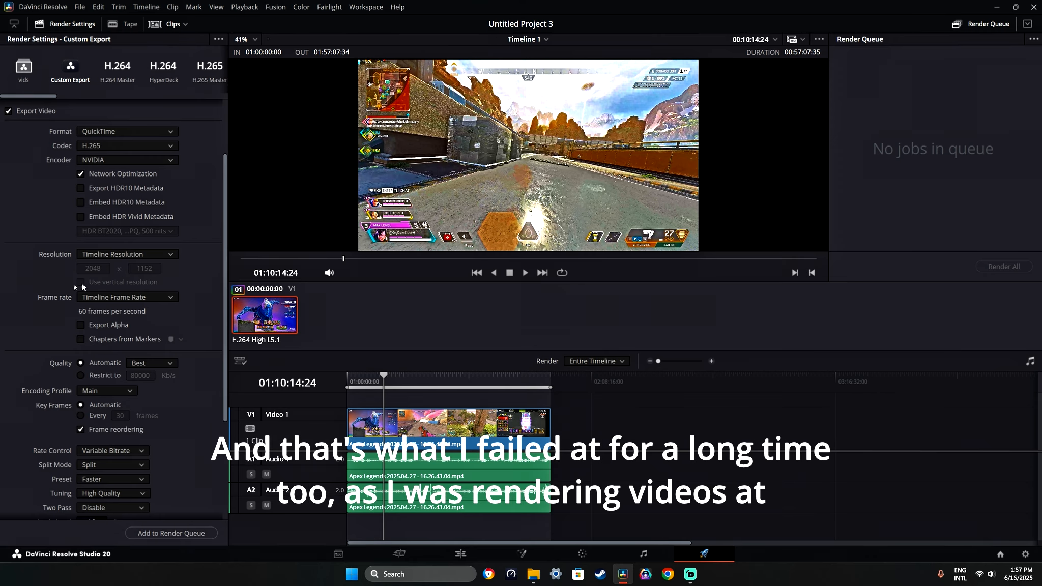
pyautogui.scroll(-3, 173, 292)
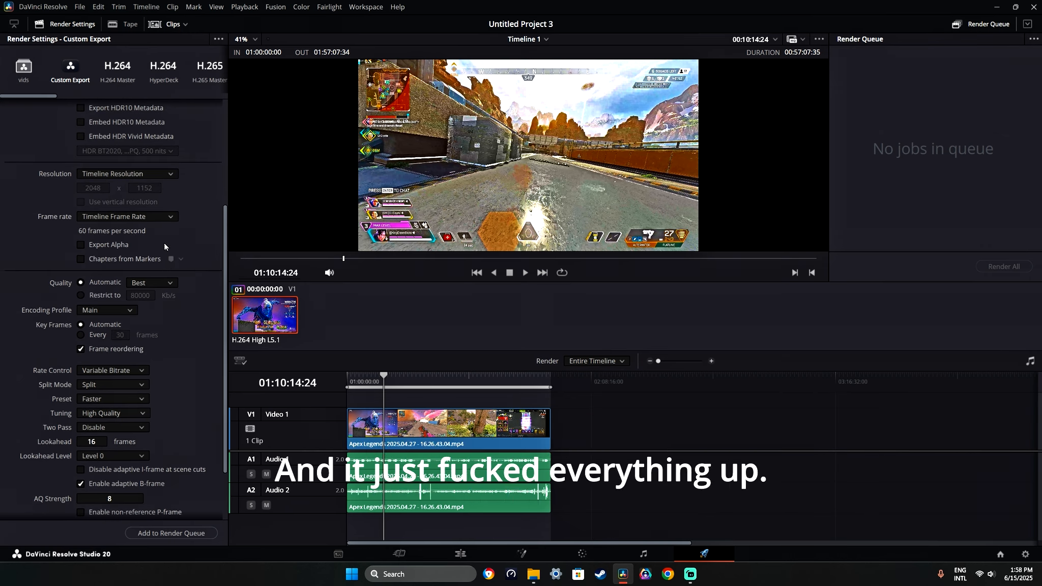
pyautogui.scroll(-3, 56, 256)
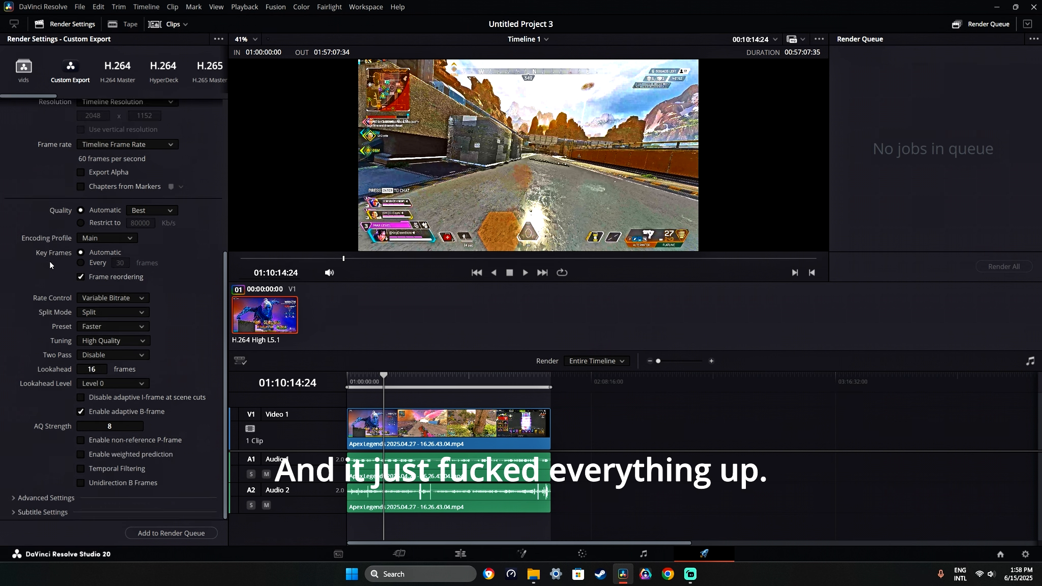
pyautogui.click(106, 239)
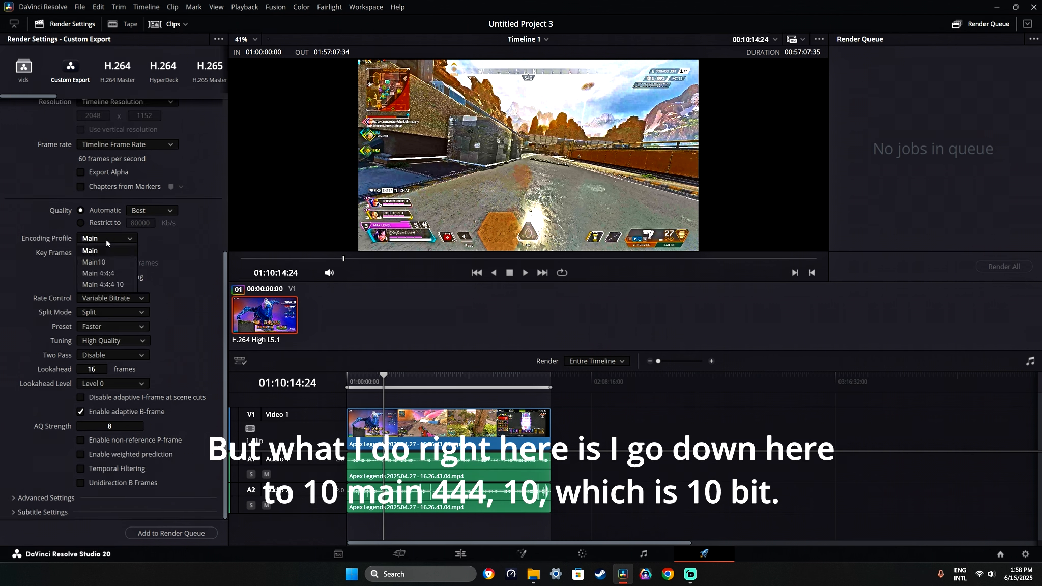
pyautogui.click(103, 285)
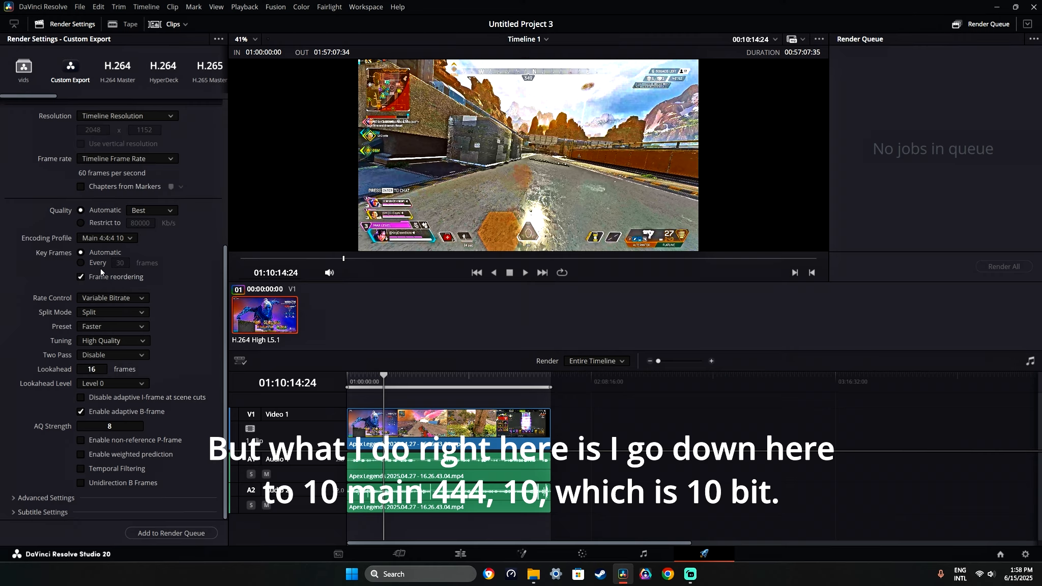
# Set the rate control to Constant Bitrate and the split mode to Auto
pyautogui.click(111, 299)
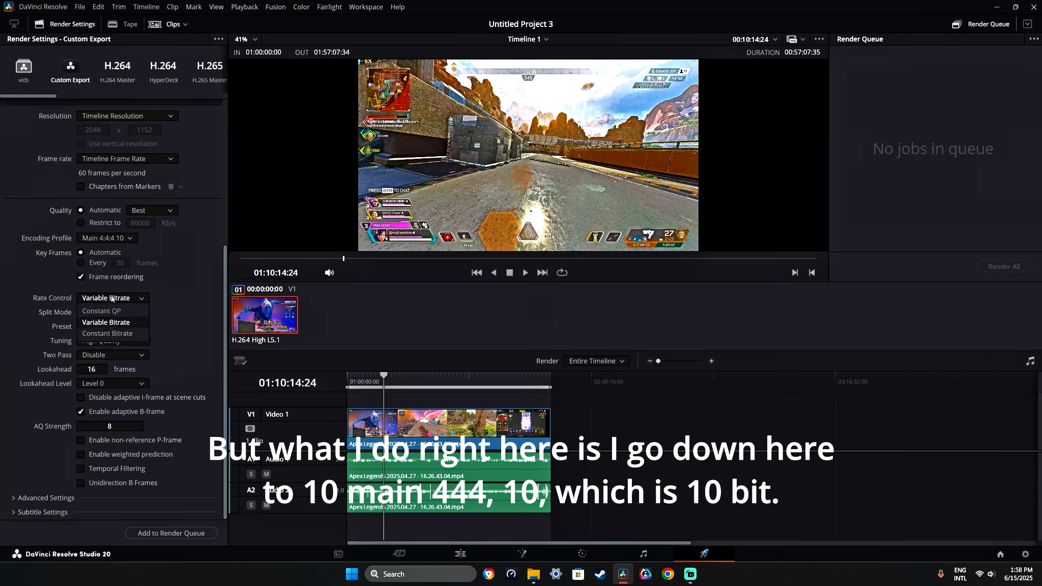
pyautogui.click(102, 322)
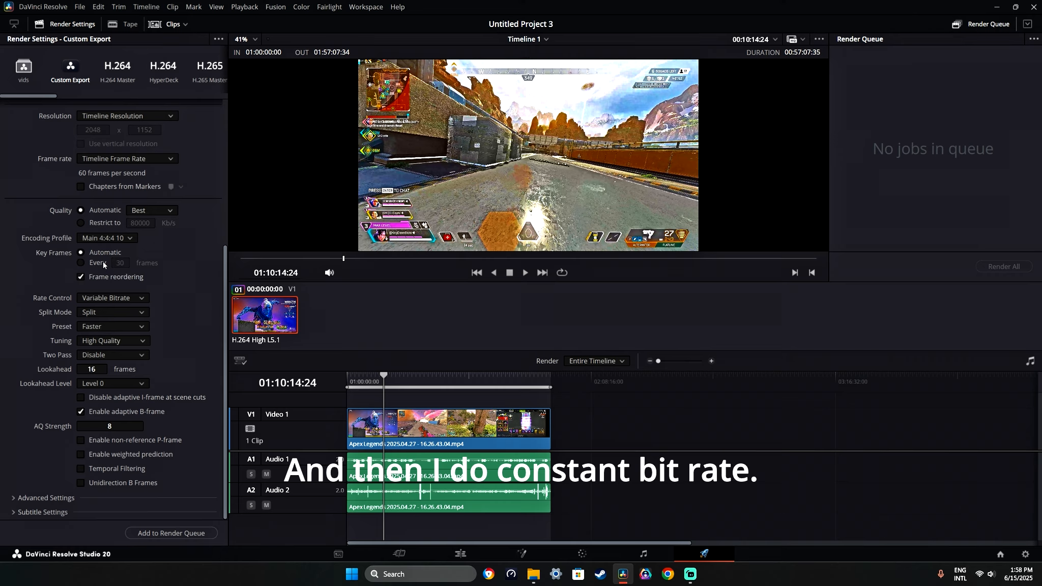
pyautogui.click(98, 298)
pyautogui.click(97, 313)
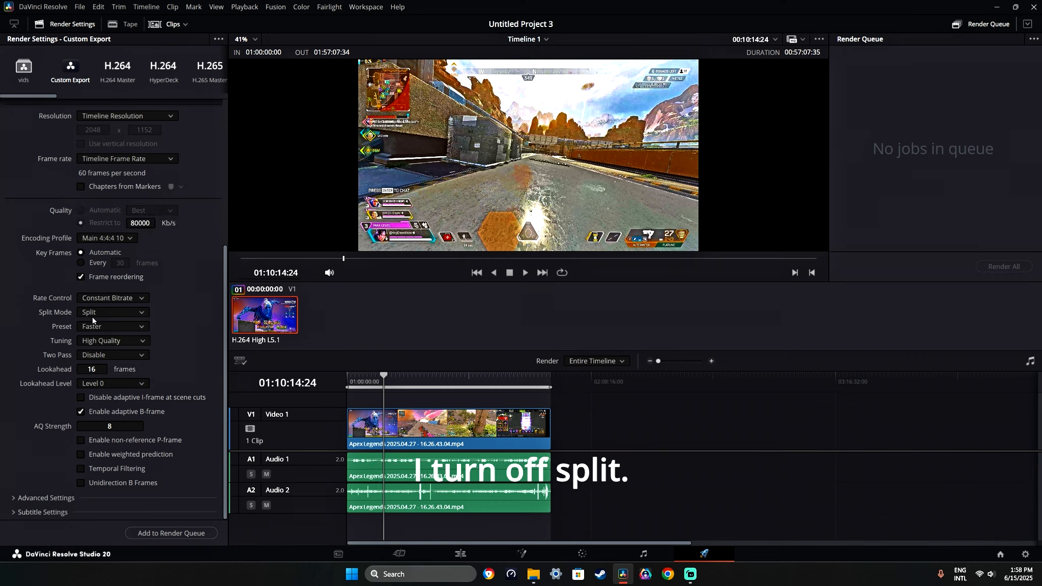
pyautogui.click(89, 327)
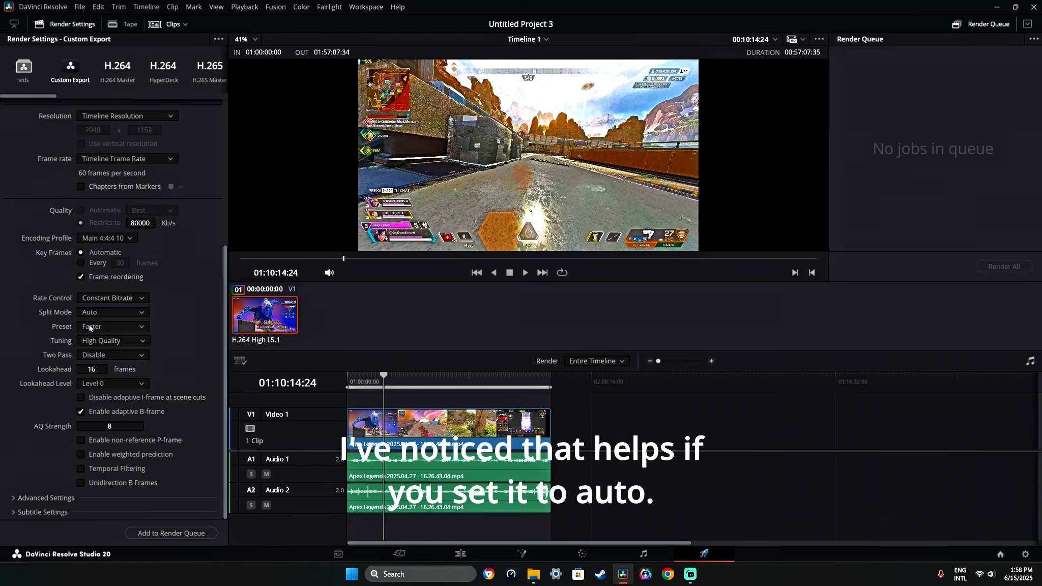
# Keep the encoder preset on Faster, and set the tuning to Ultra High Quality and Two Pass to Full
pyautogui.click(94, 326)
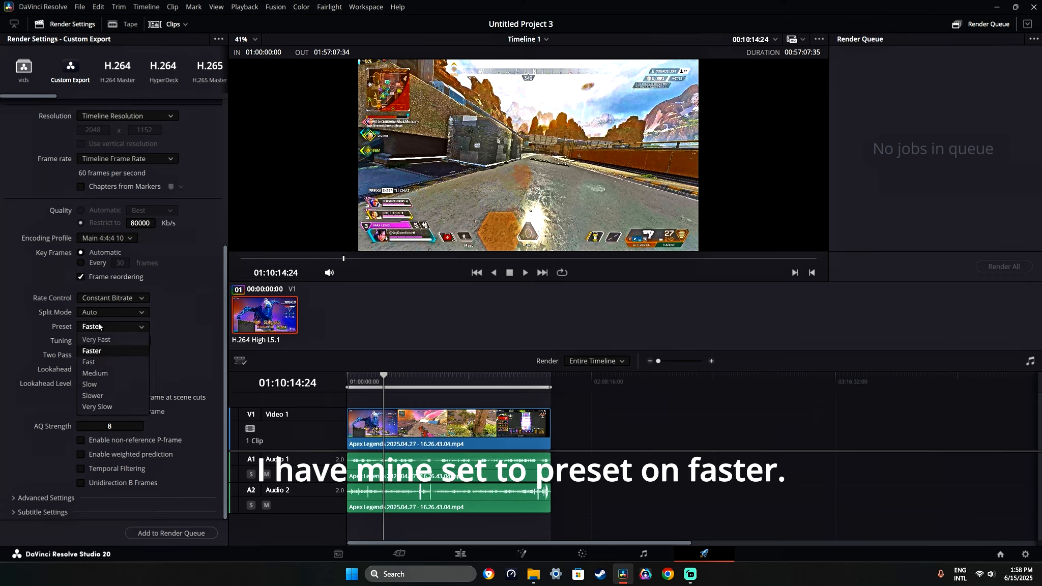
pyautogui.click(99, 326)
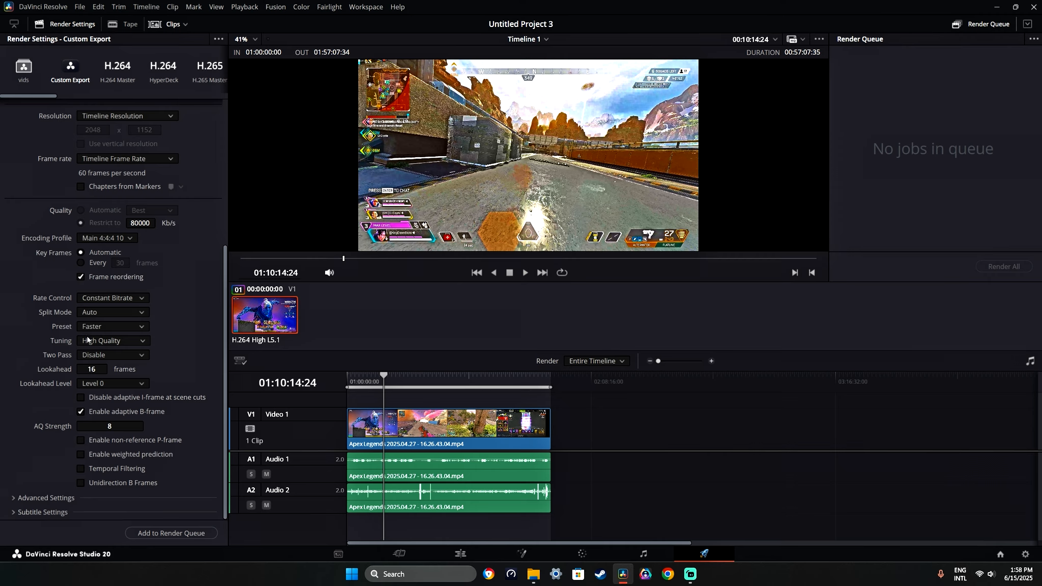
pyautogui.click(104, 341)
pyautogui.click(98, 356)
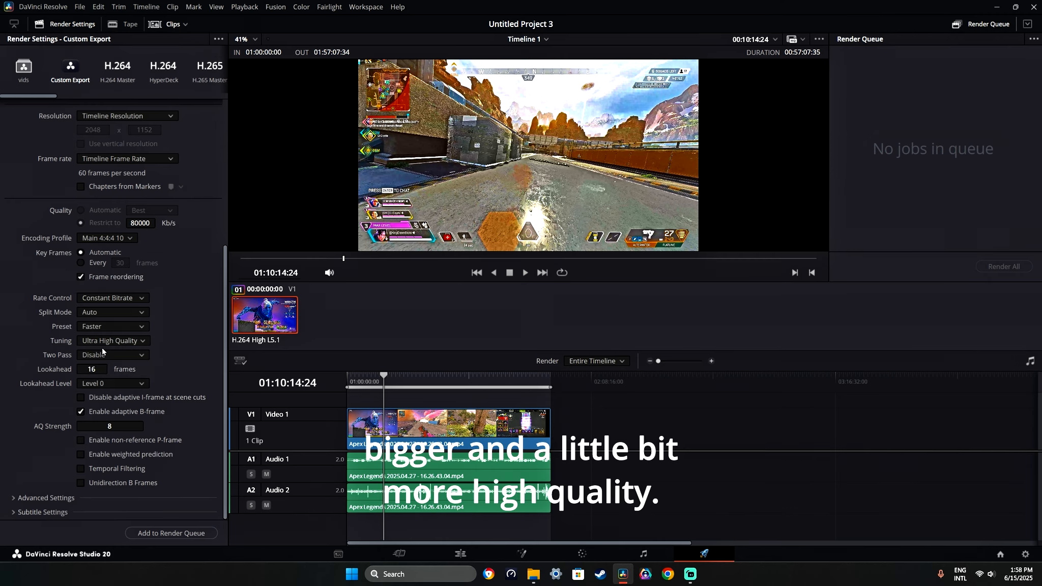
pyautogui.click(102, 354)
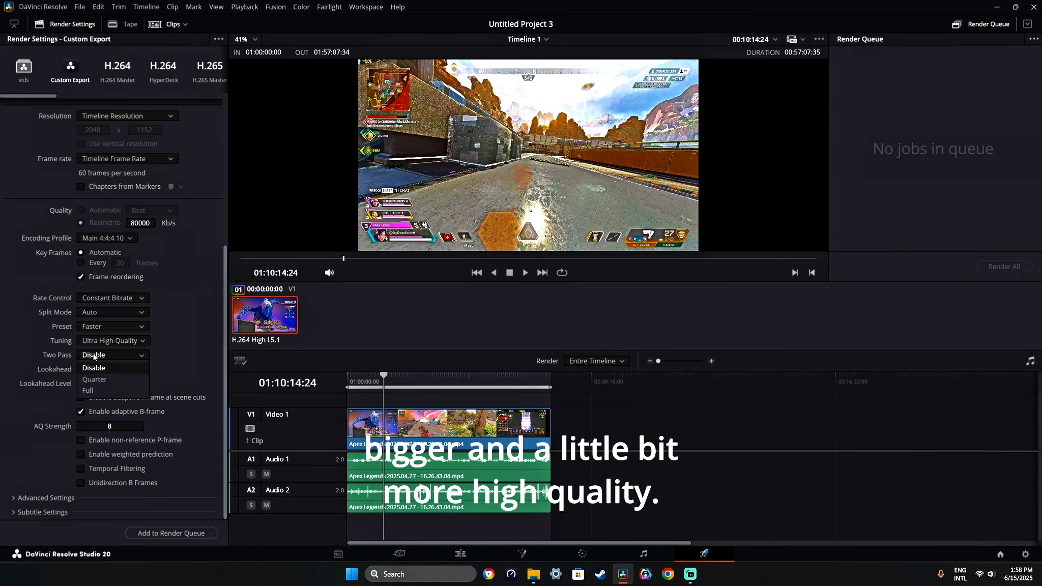
pyautogui.click(92, 381)
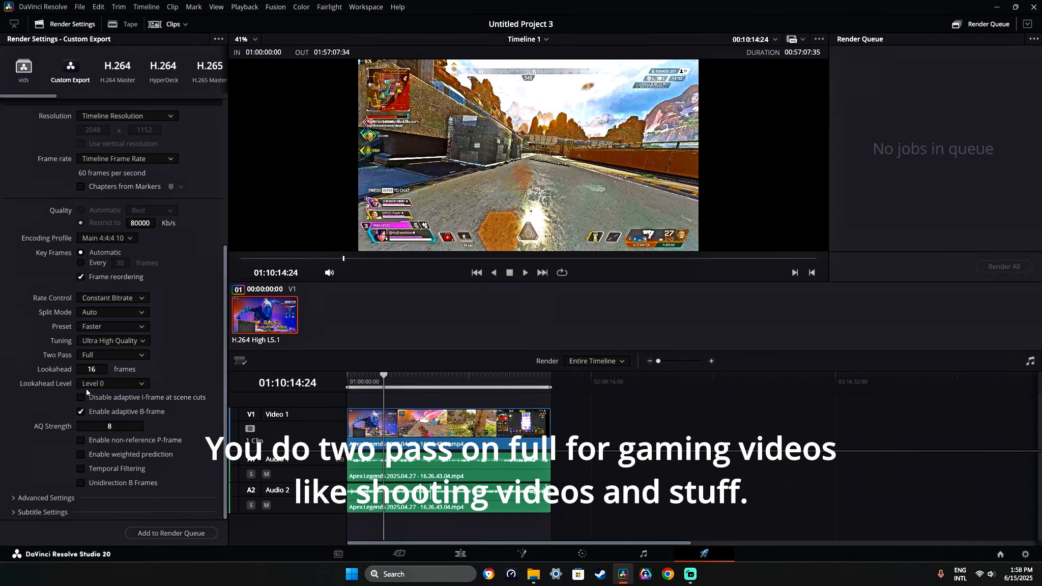
# In the advanced export settings, set the data levels to Full and enable retaining sub-black and super-white data
pyautogui.click(41, 498)
pyautogui.scroll(-3, 41, 434)
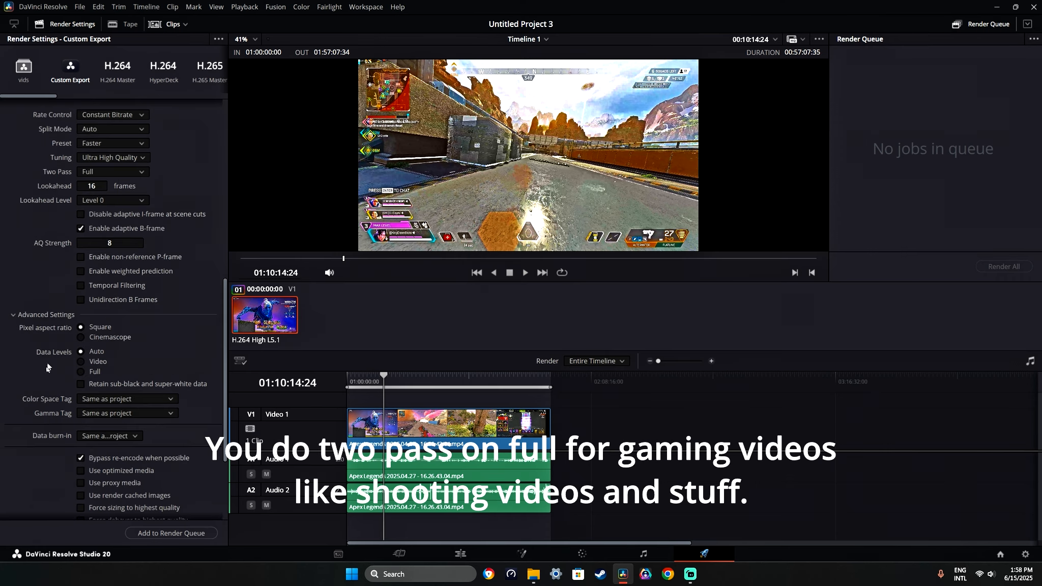
pyautogui.click(81, 372)
pyautogui.scroll(-2, 44, 376)
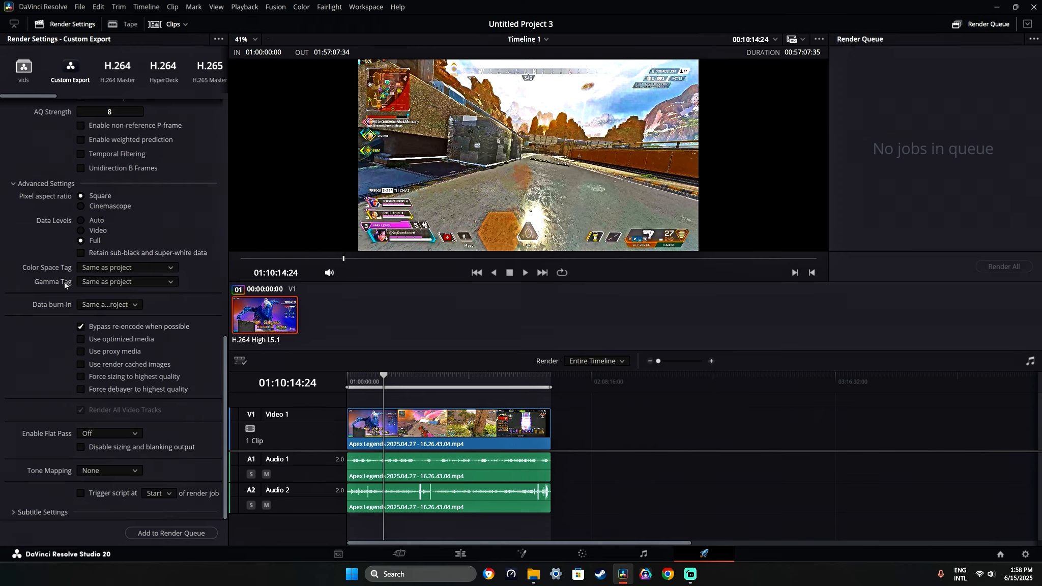
pyautogui.click(97, 254)
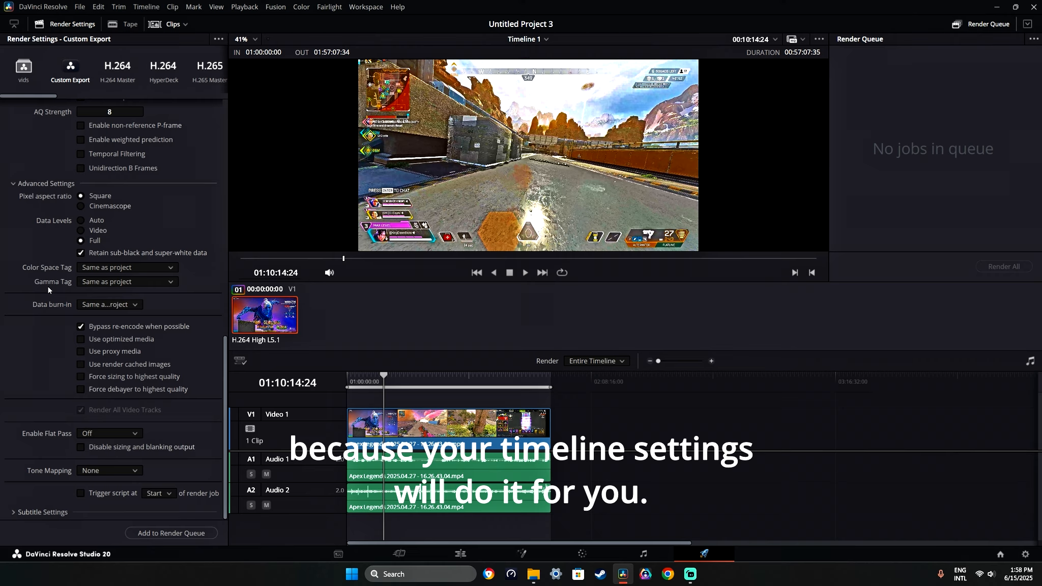
# Set the export tone mapping to HDR10+ and expand the subtitle settings
pyautogui.click(91, 471)
pyautogui.click(95, 505)
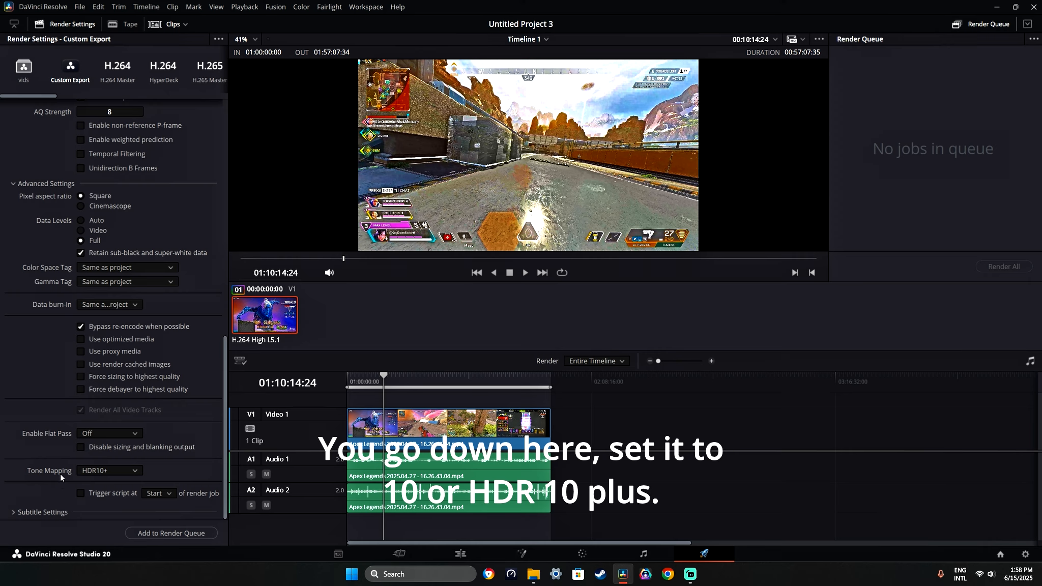
pyautogui.click(47, 513)
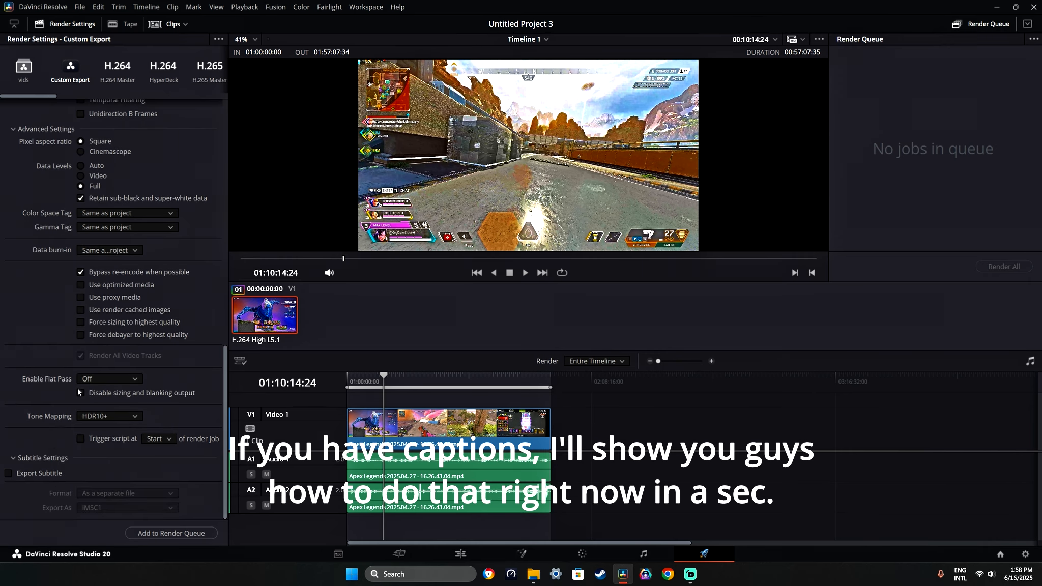
# In the audio export settings, set the bit depth to 32 bit float and the sample rate to 48000
pyautogui.scroll(2, 63, 396)
pyautogui.scroll(-2, 58, 400)
pyautogui.scroll(8, 63, 387)
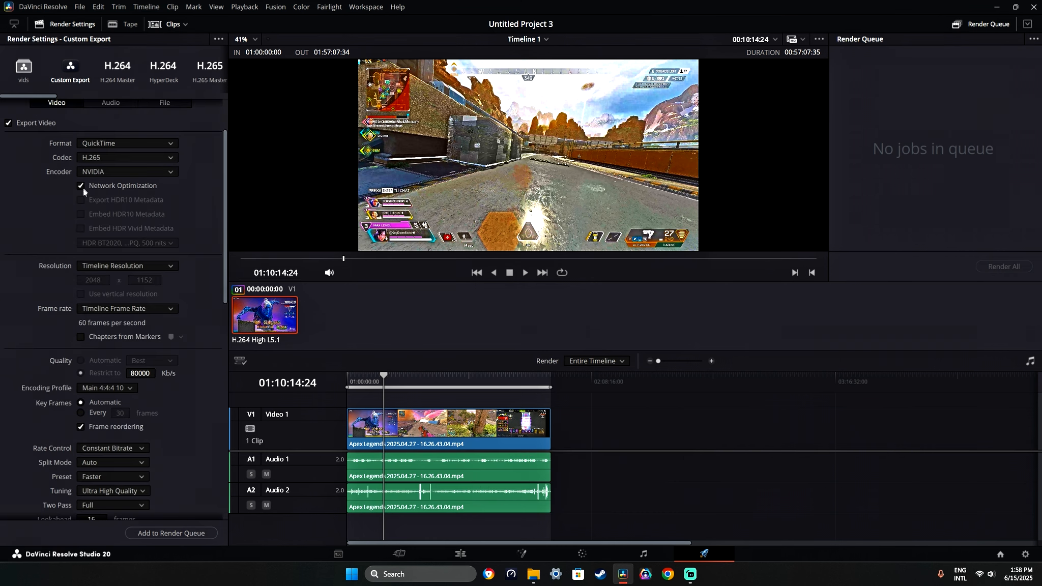
pyautogui.scroll(2, 87, 211)
pyautogui.click(113, 174)
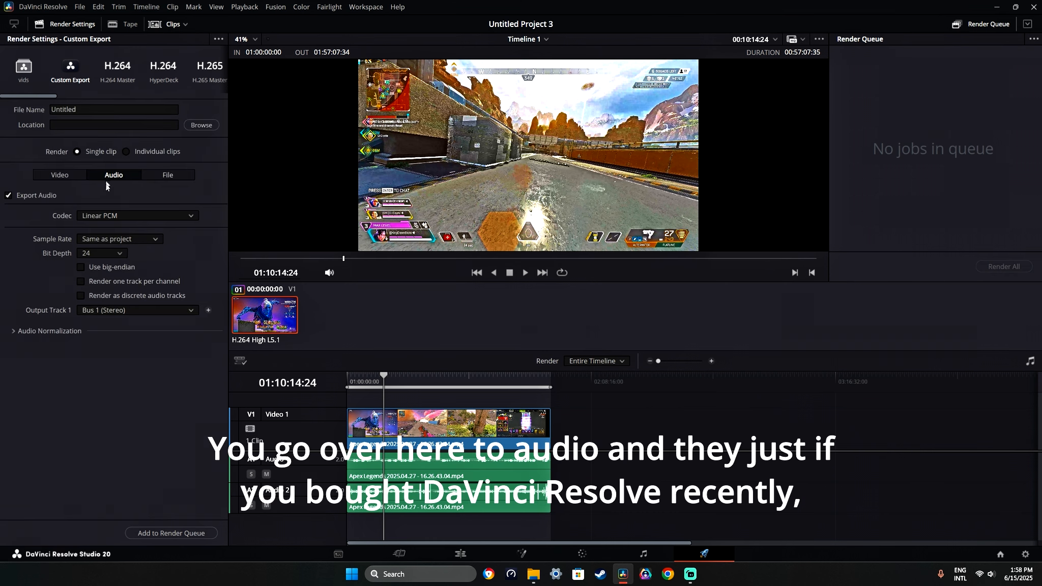
pyautogui.click(91, 253)
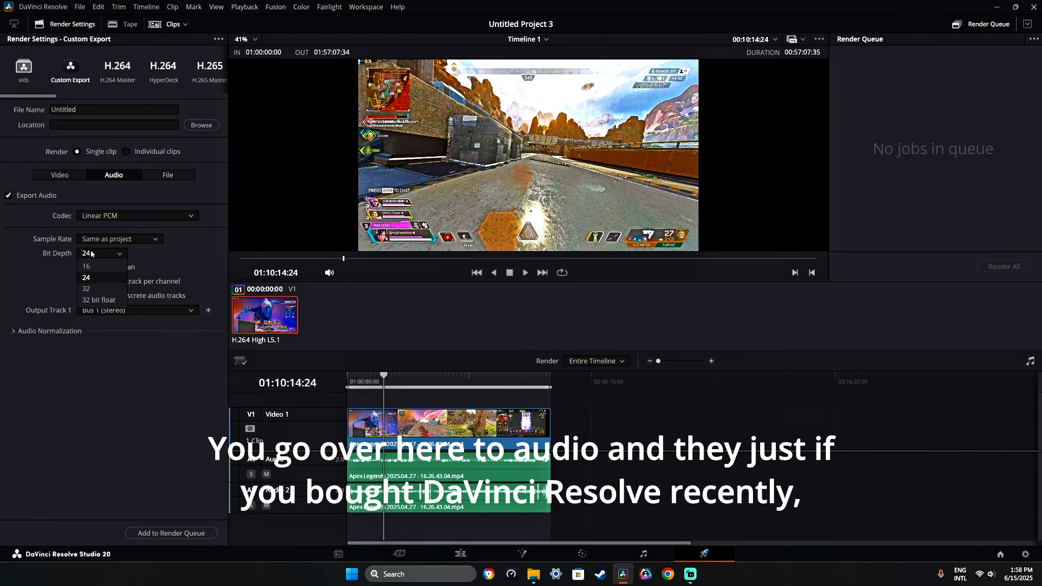
pyautogui.click(95, 300)
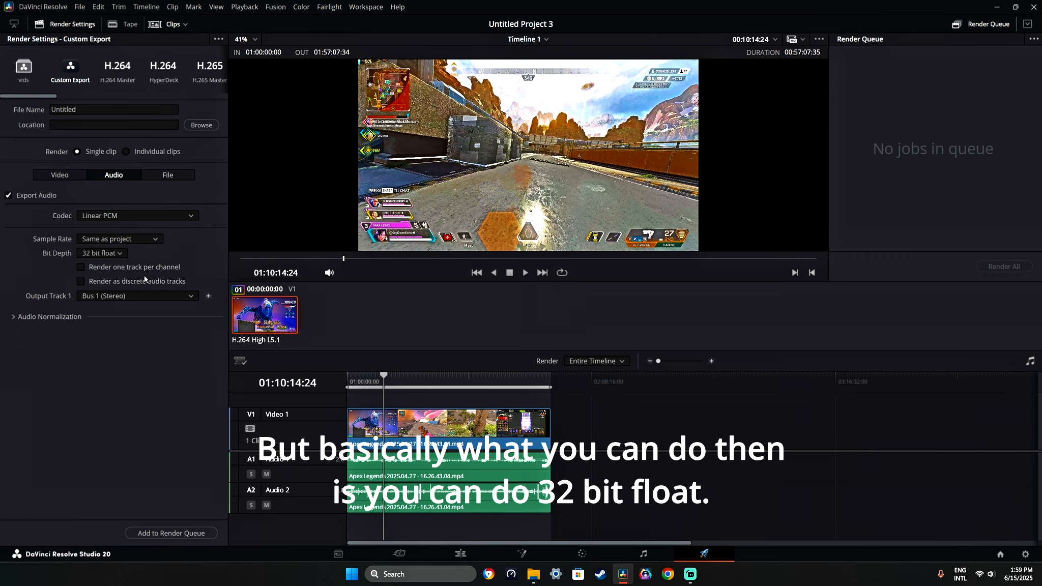
pyautogui.click(145, 241)
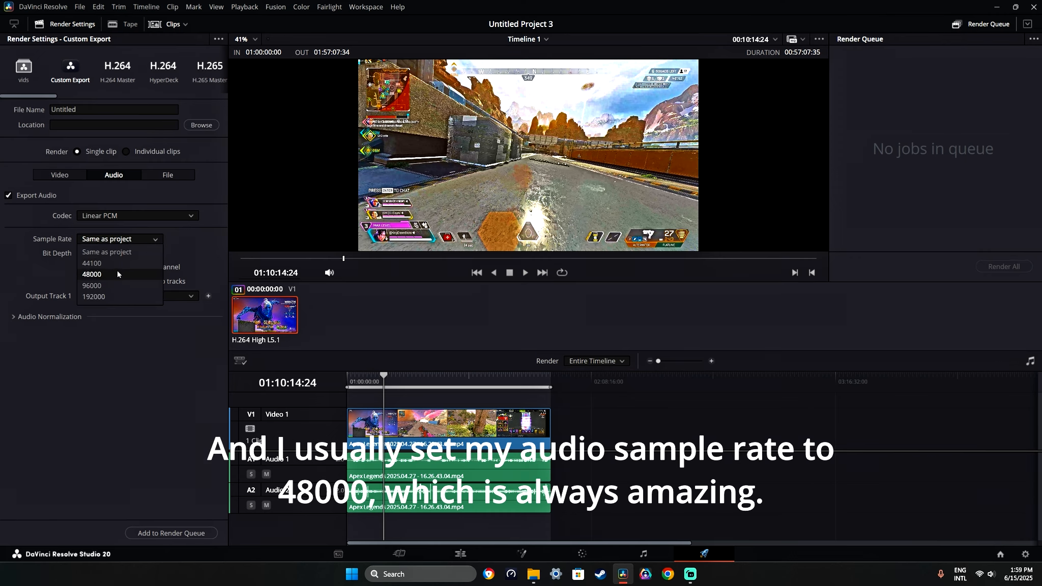
pyautogui.click(117, 269)
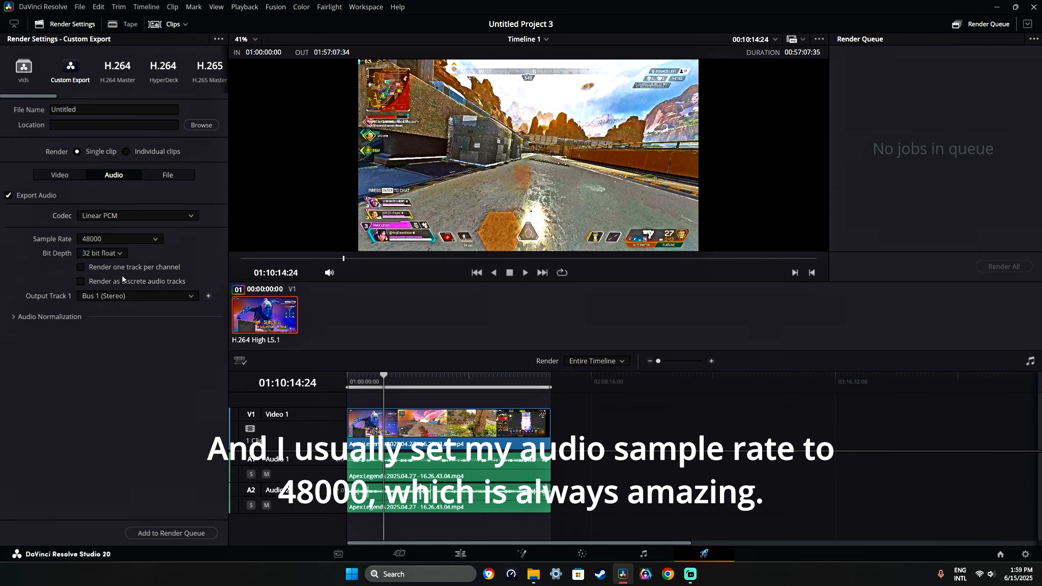
# Enable audio normalization for the export and set its standard to YouTube
pyautogui.click(51, 317)
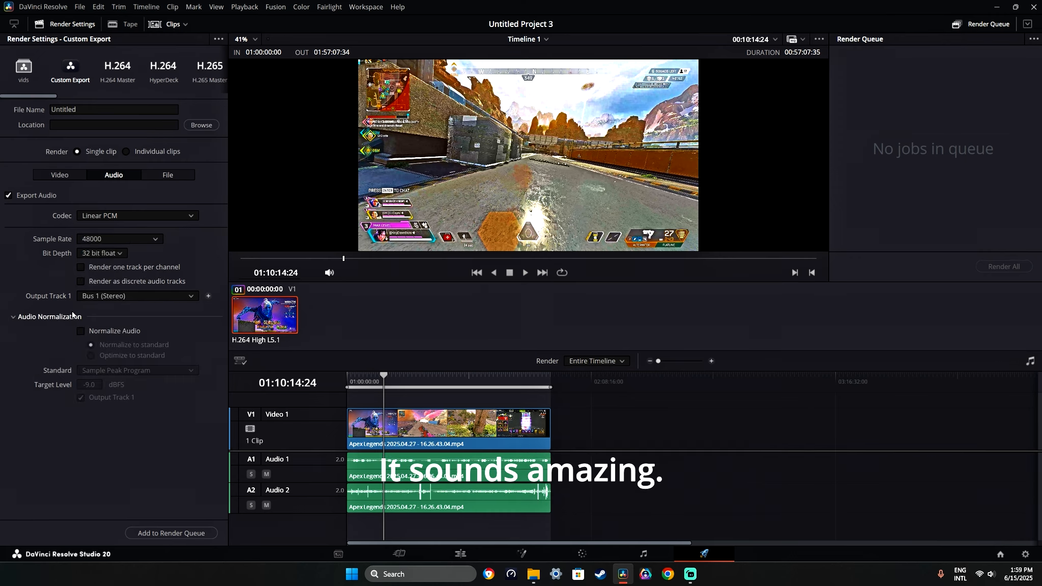
pyautogui.click(104, 333)
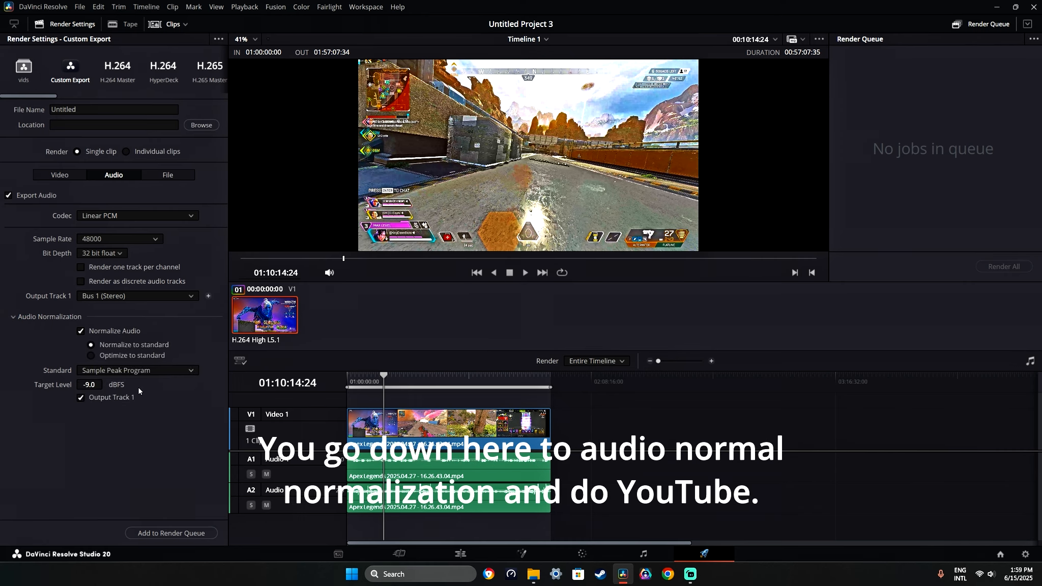
pyautogui.click(137, 372)
pyautogui.scroll(-2, 124, 413)
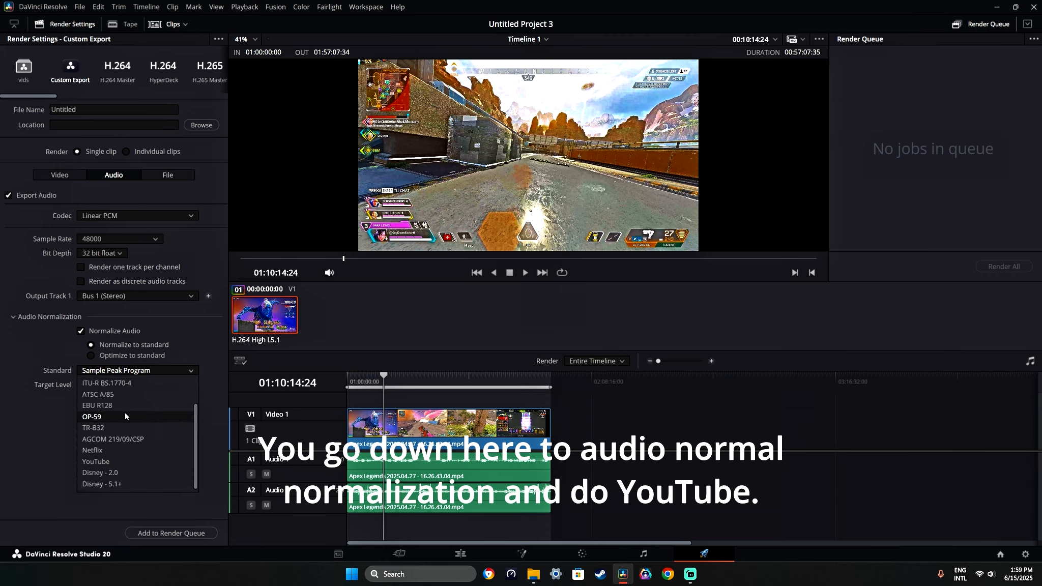
pyautogui.click(116, 460)
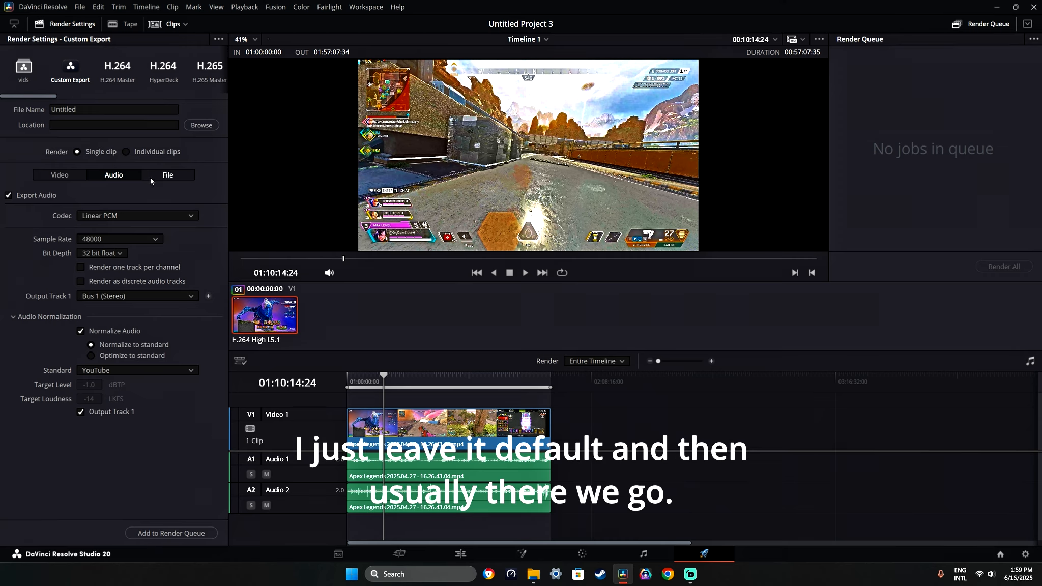
# Return to the video export settings and turn off bypassing re-encode when possible in the advanced settings
pyautogui.click(60, 176)
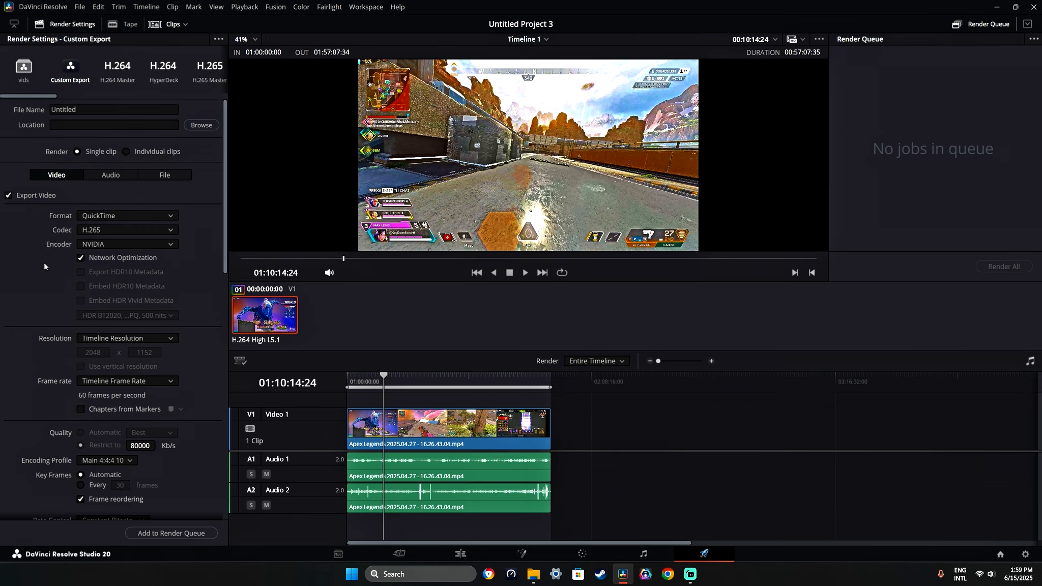
pyautogui.scroll(-15, 30, 334)
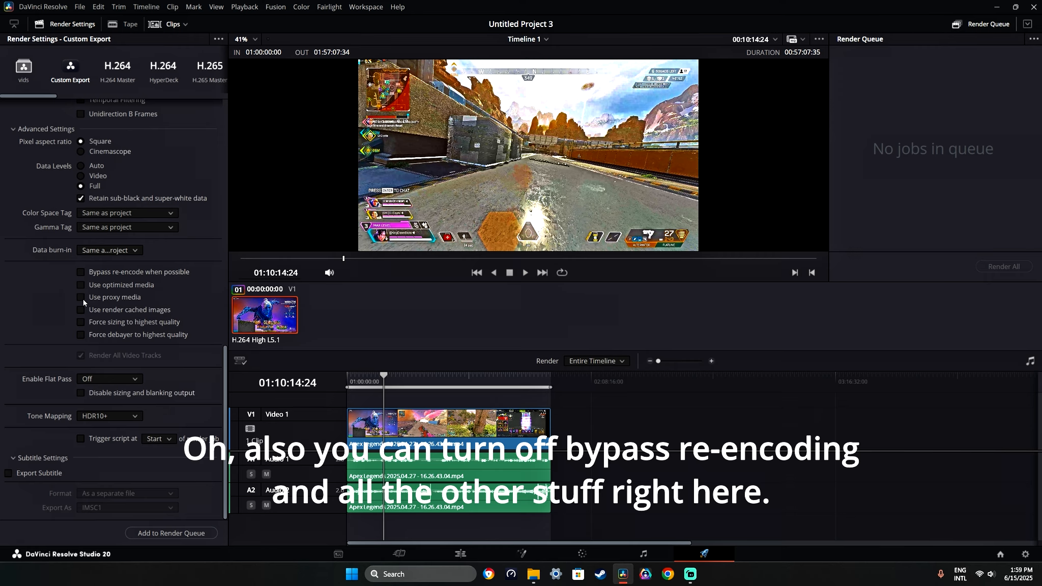
pyautogui.scroll(15, 66, 311)
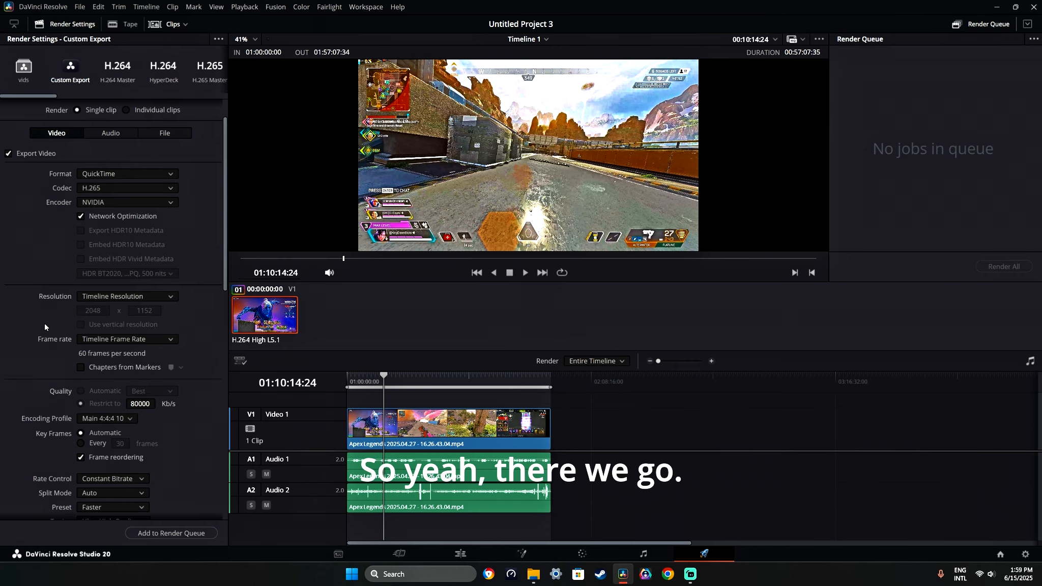